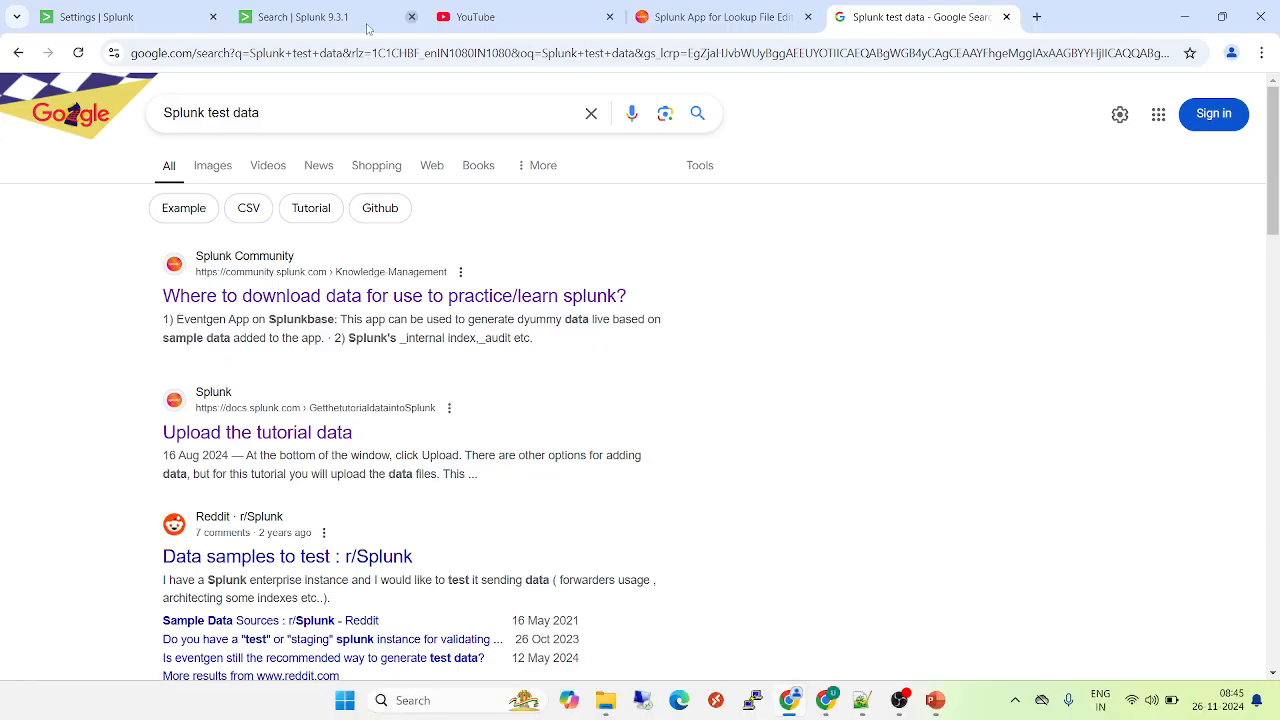
- Search Google for "Splunk lookupp edit" and open the Splunkbase page of the Splunk App for Lookup File Editing
drag(283, 107, 35, 108)
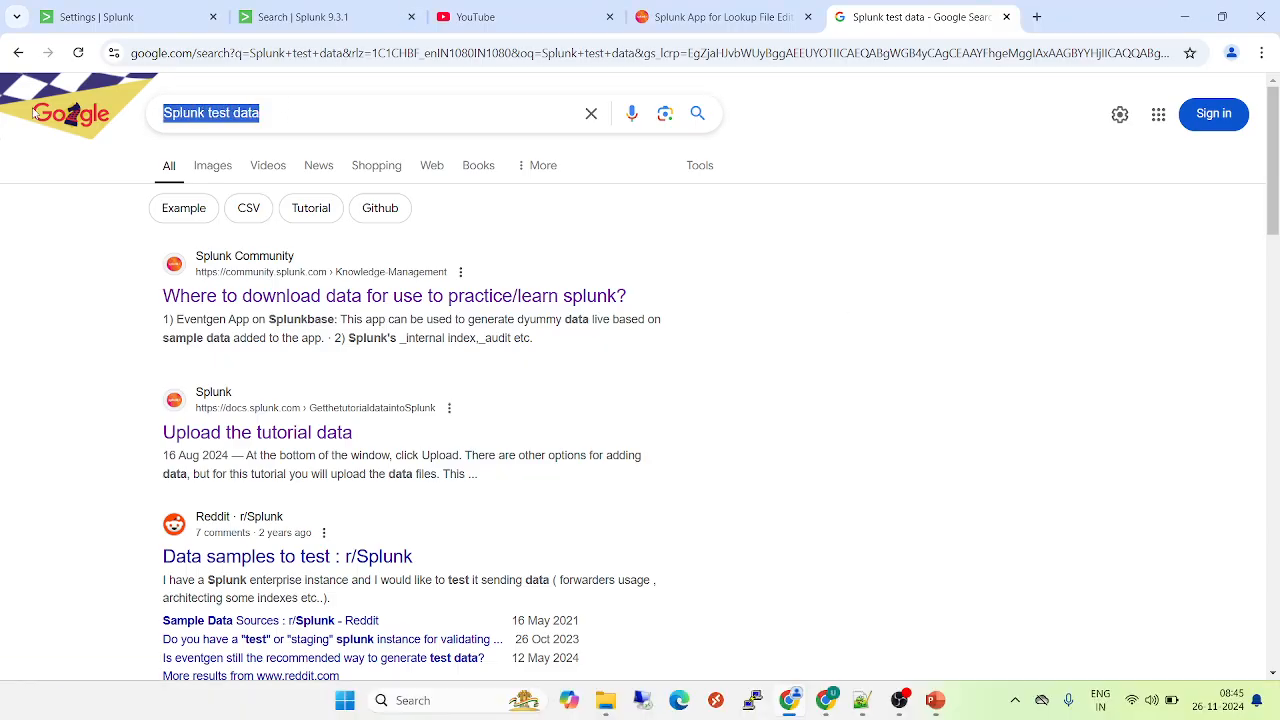
text(Splunk look)
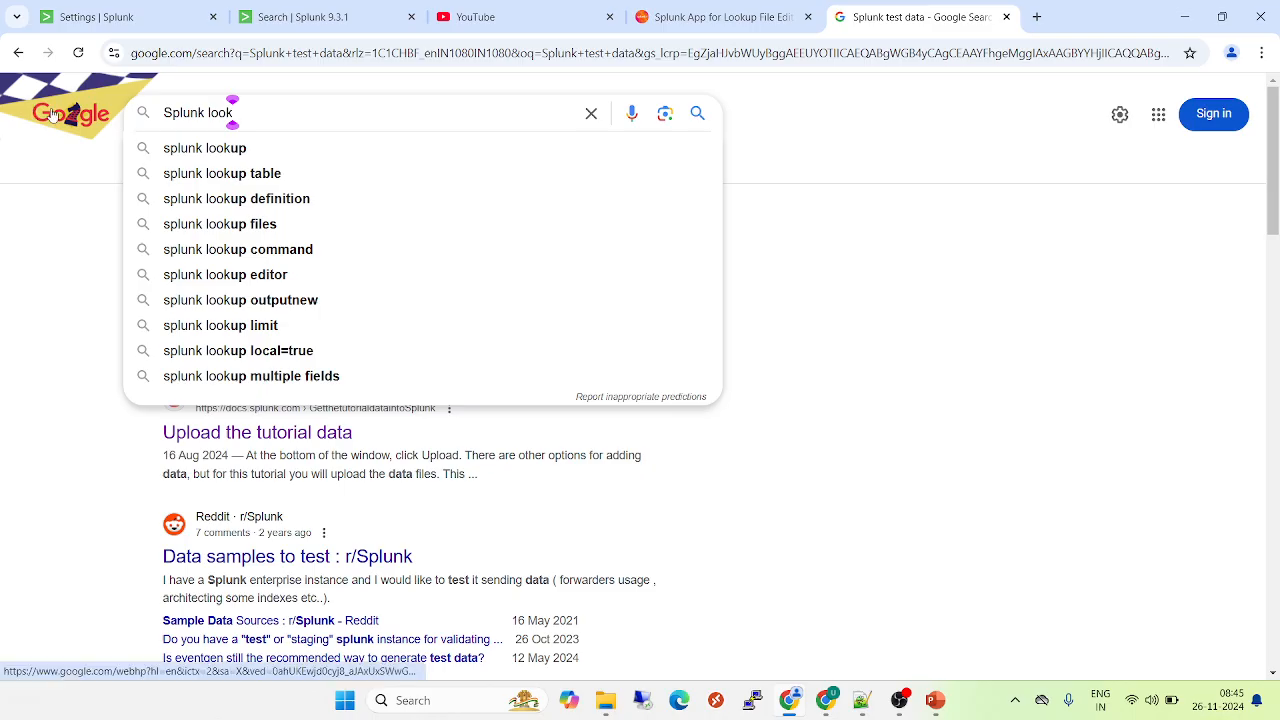
text(upp e)
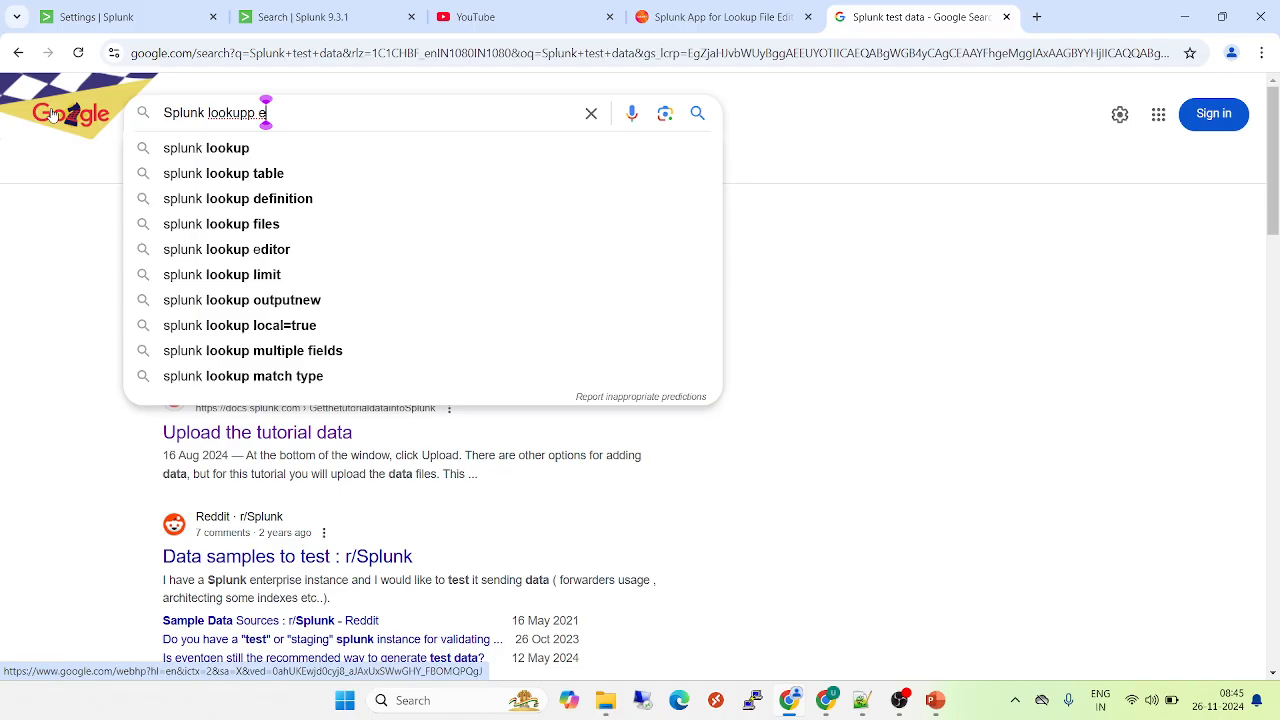
text(dit)
key(Return)
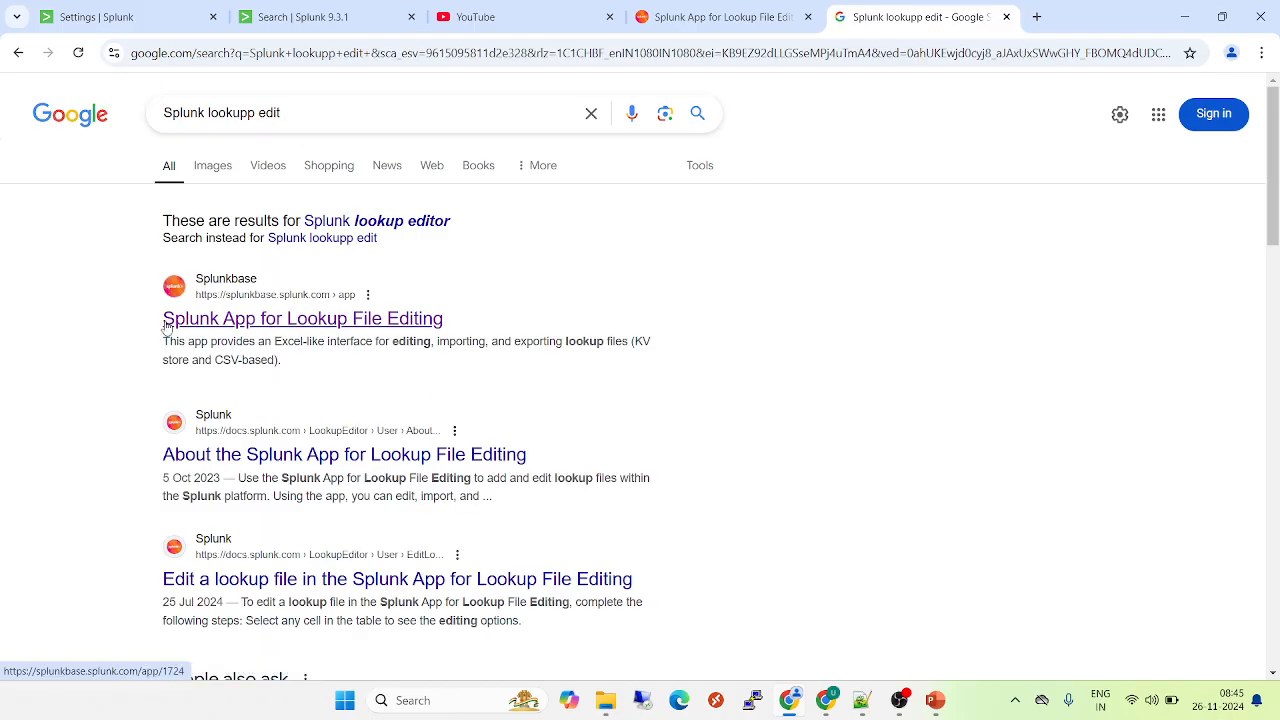
click(293, 326)
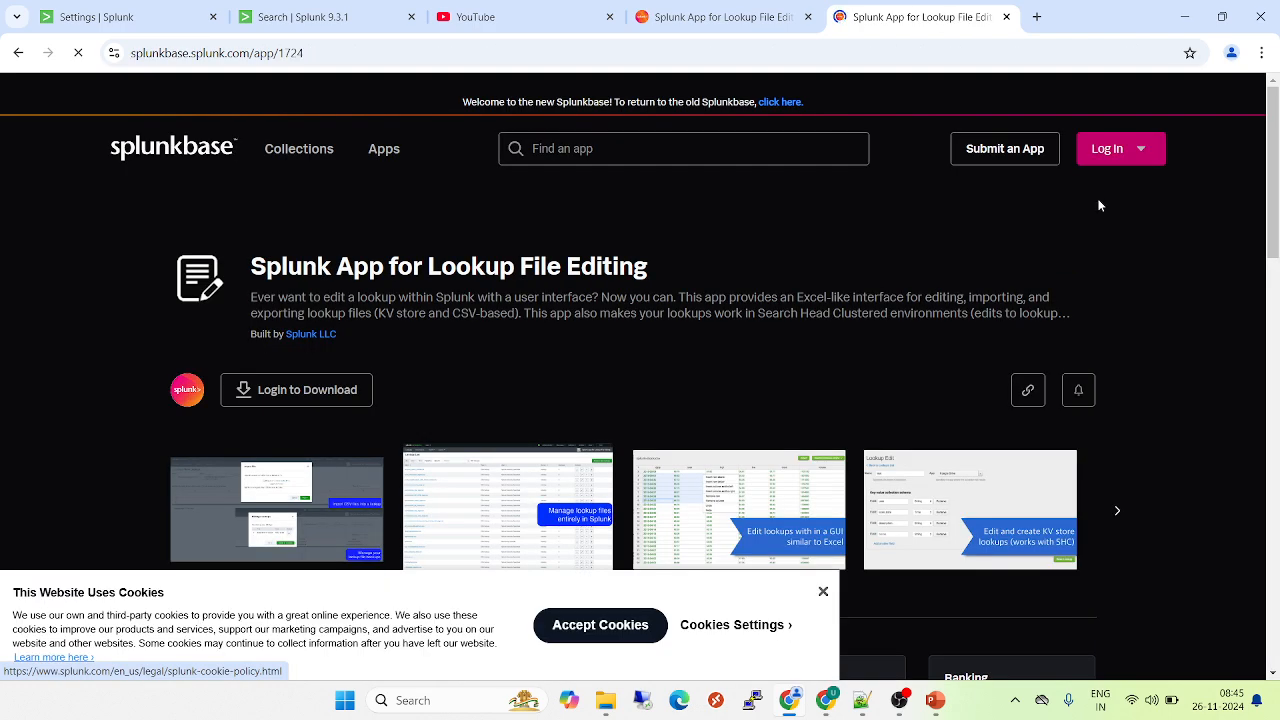
- Log in to Splunkbase for the download with the account username and password, and accept the website's cookies
click(265, 393)
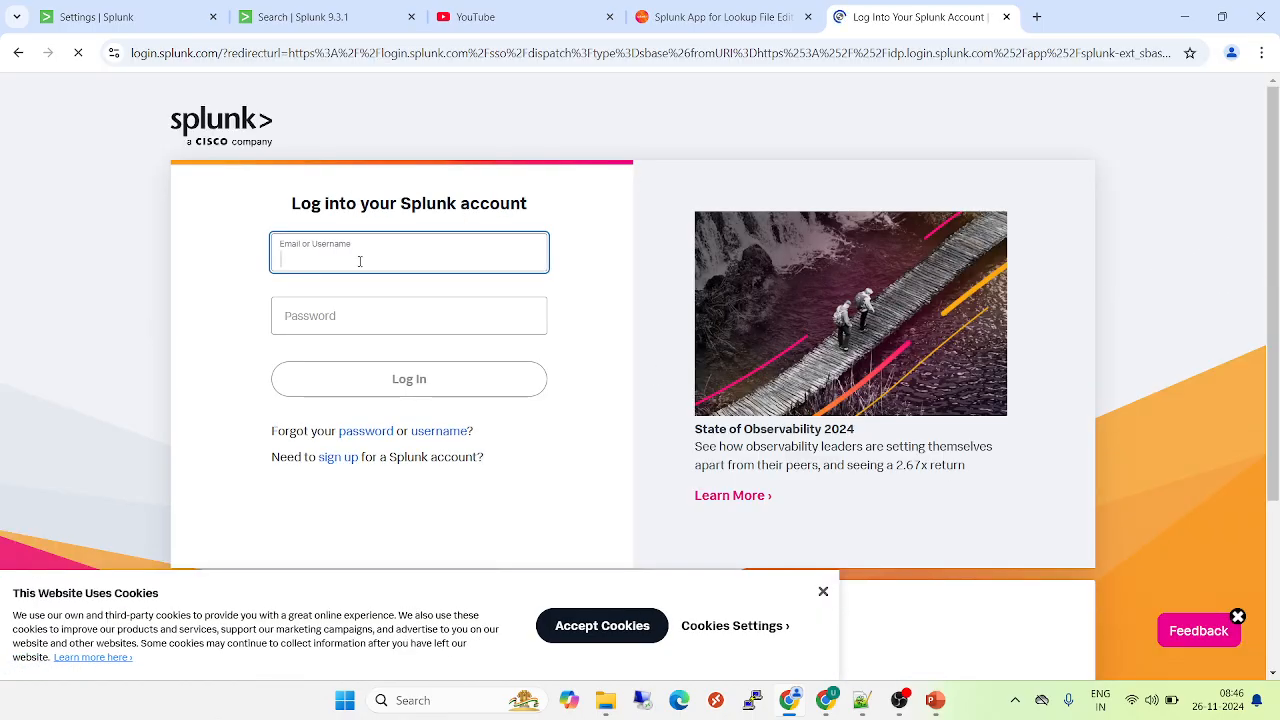
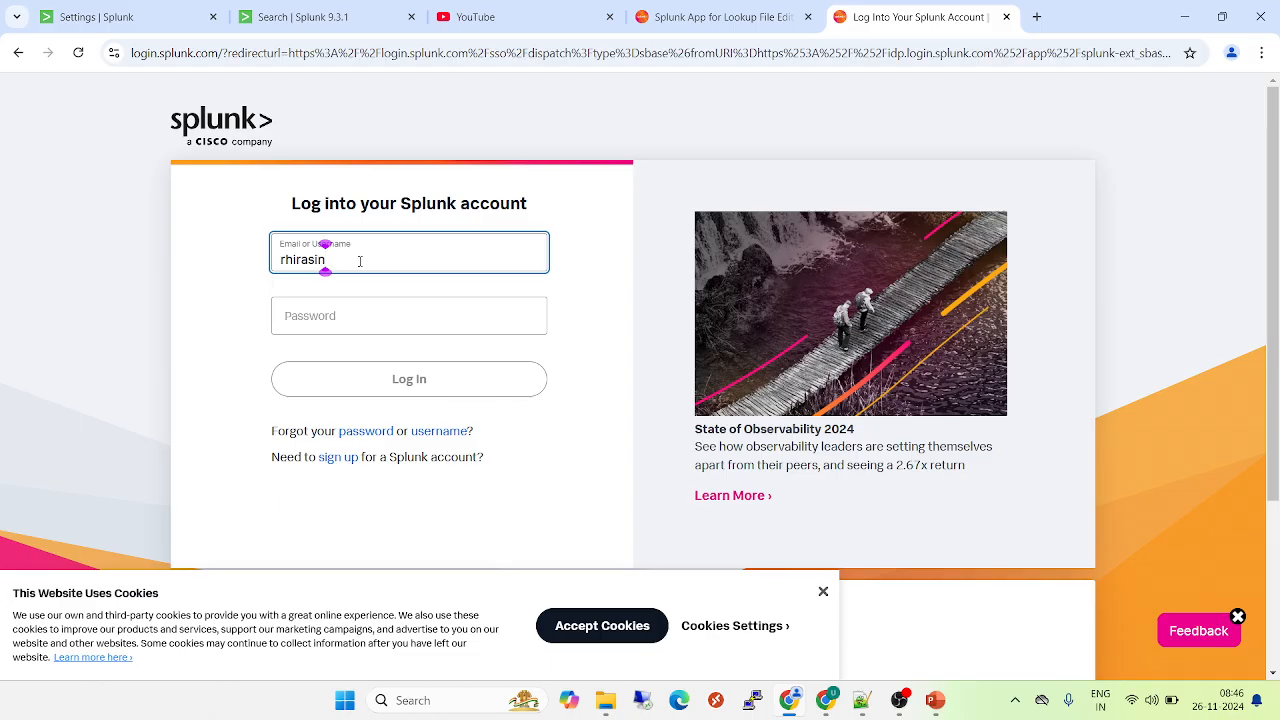
key(Tab)
text(•••••)
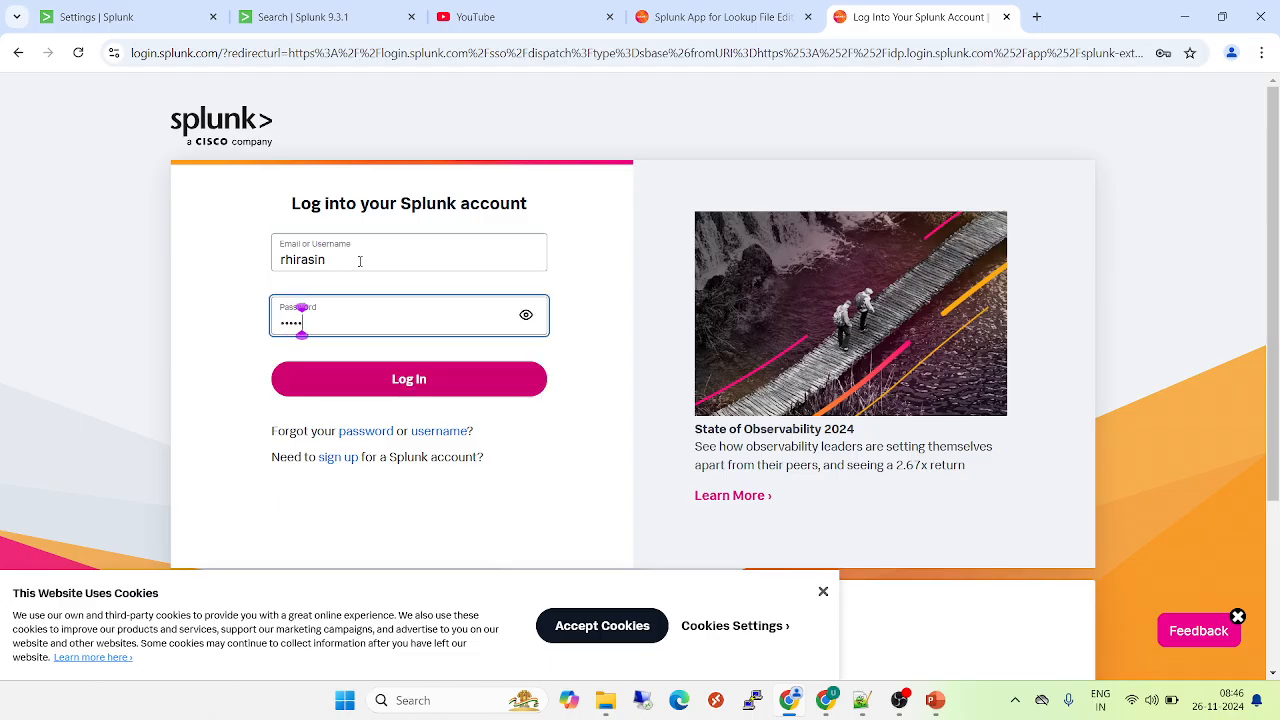
text(•••)
key(Return)
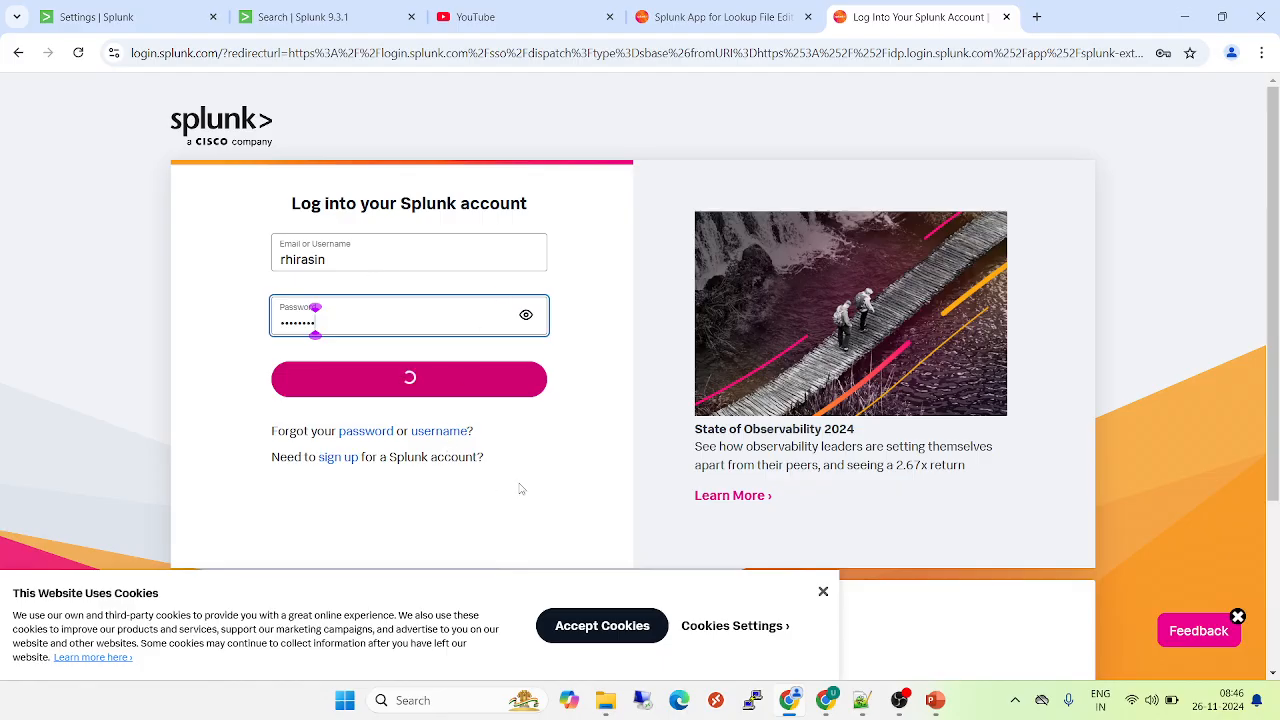
click(606, 630)
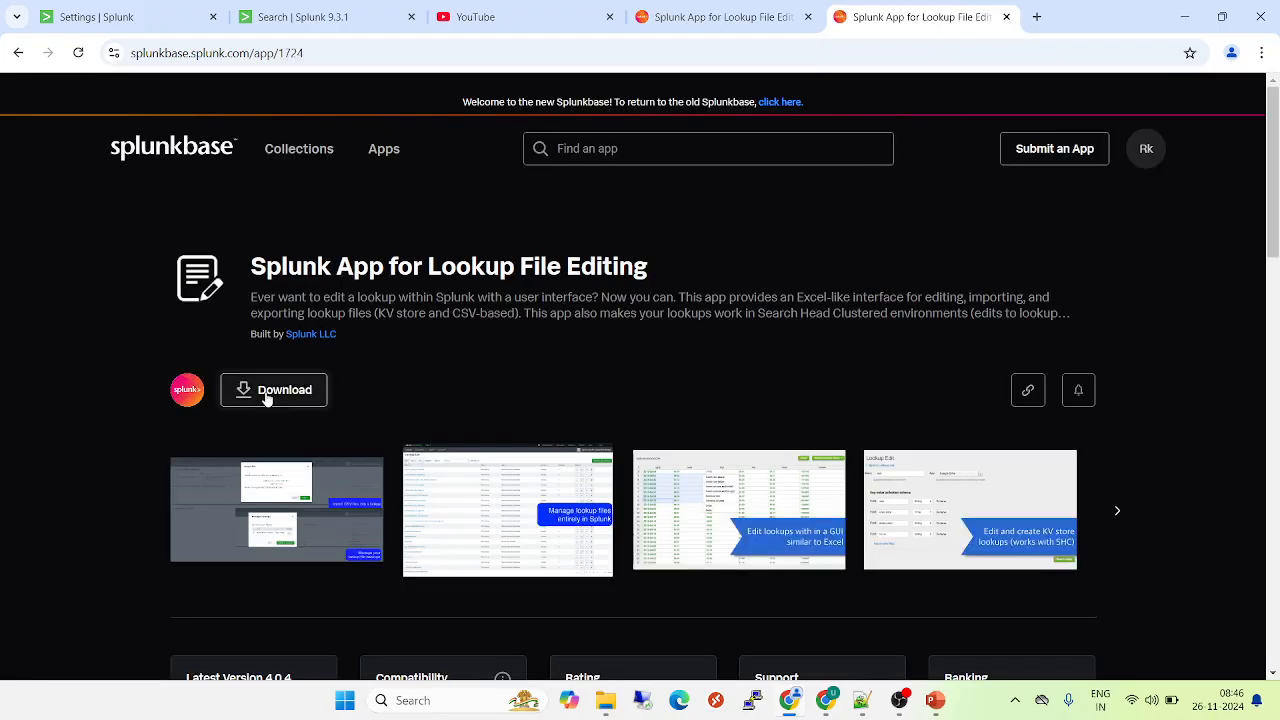
- Download the Splunk App for Lookup File Editing, agreeing to the license terms and to sharing contact information, and check the recent downloads
click(266, 396)
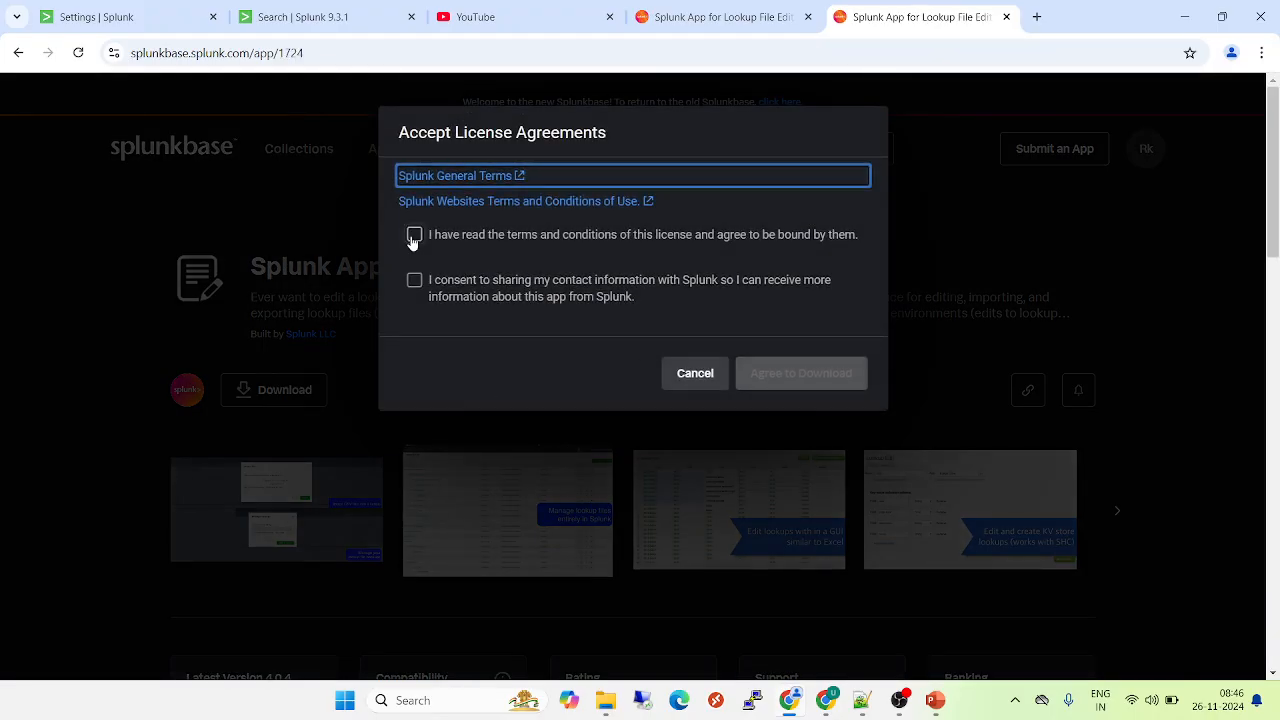
click(414, 235)
click(414, 280)
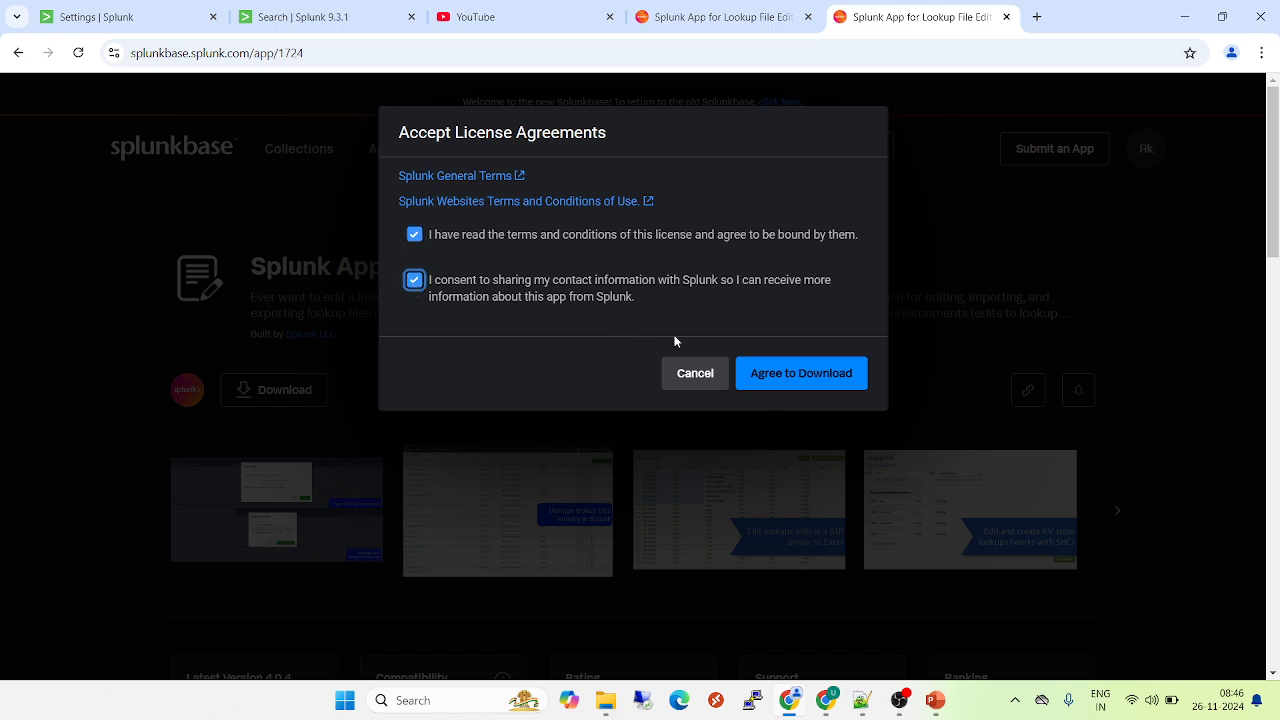
click(797, 378)
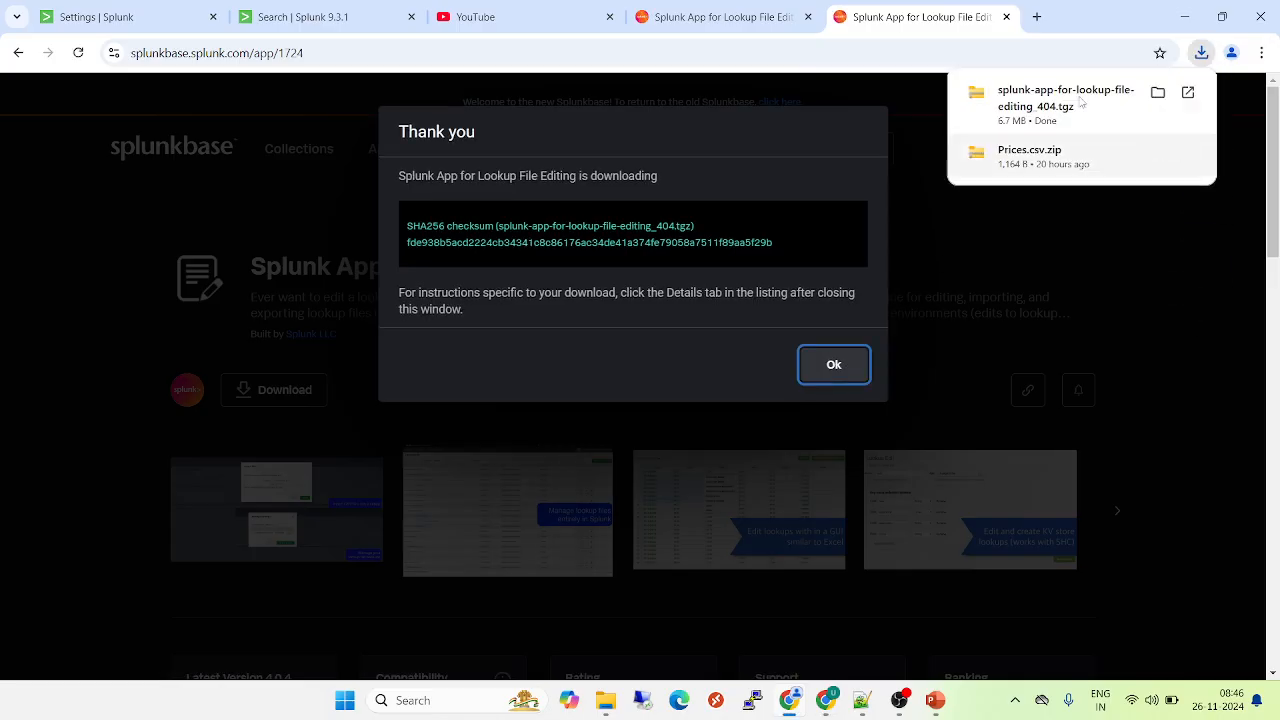
mouse_move(1066, 108)
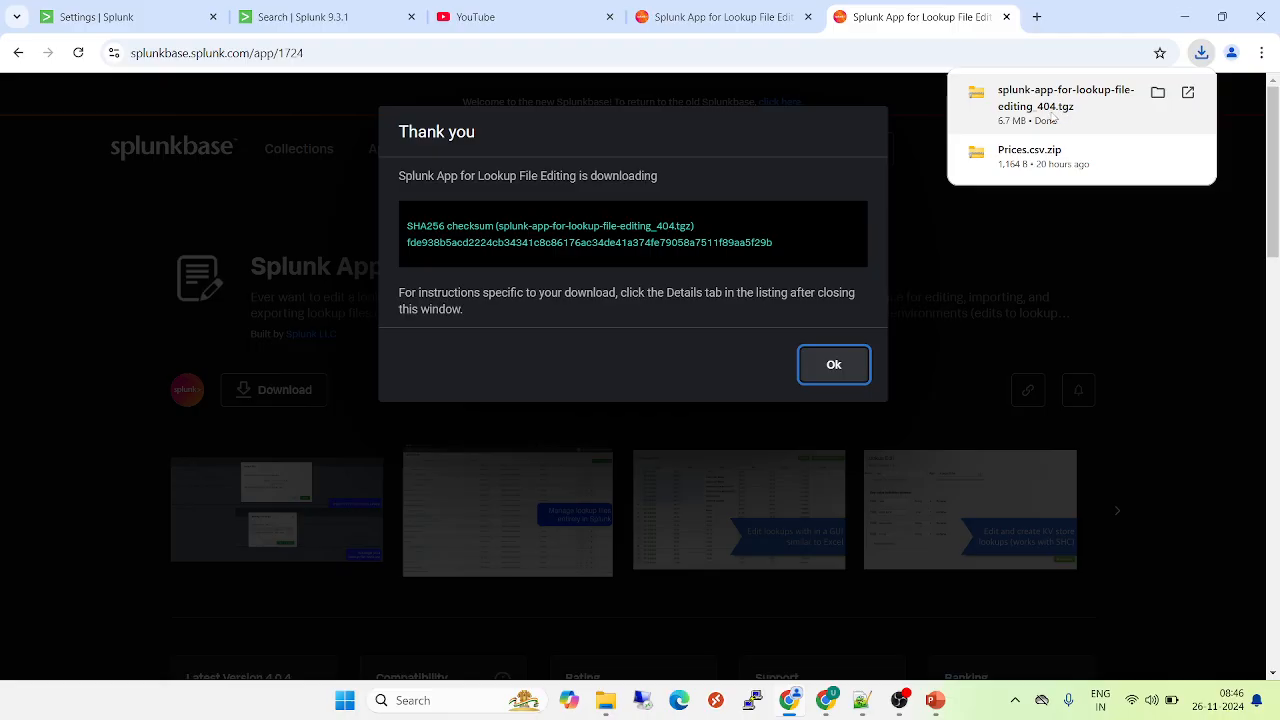
click(833, 364)
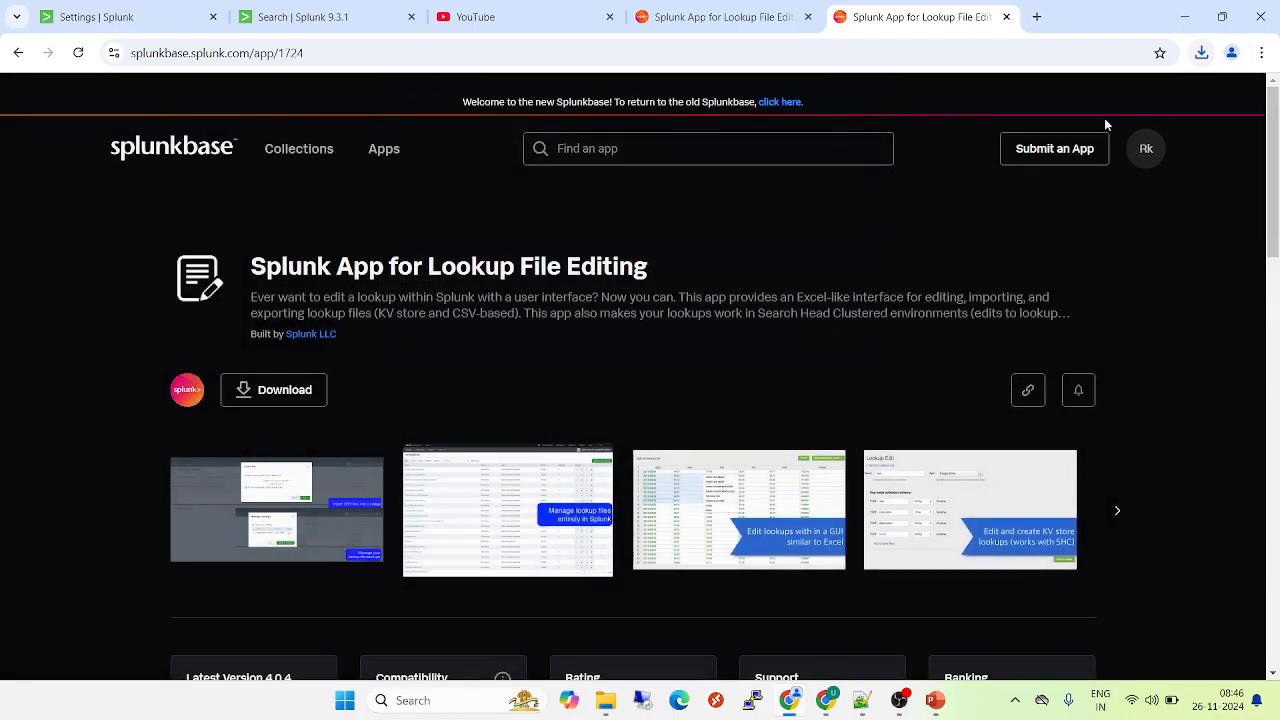
click(1201, 52)
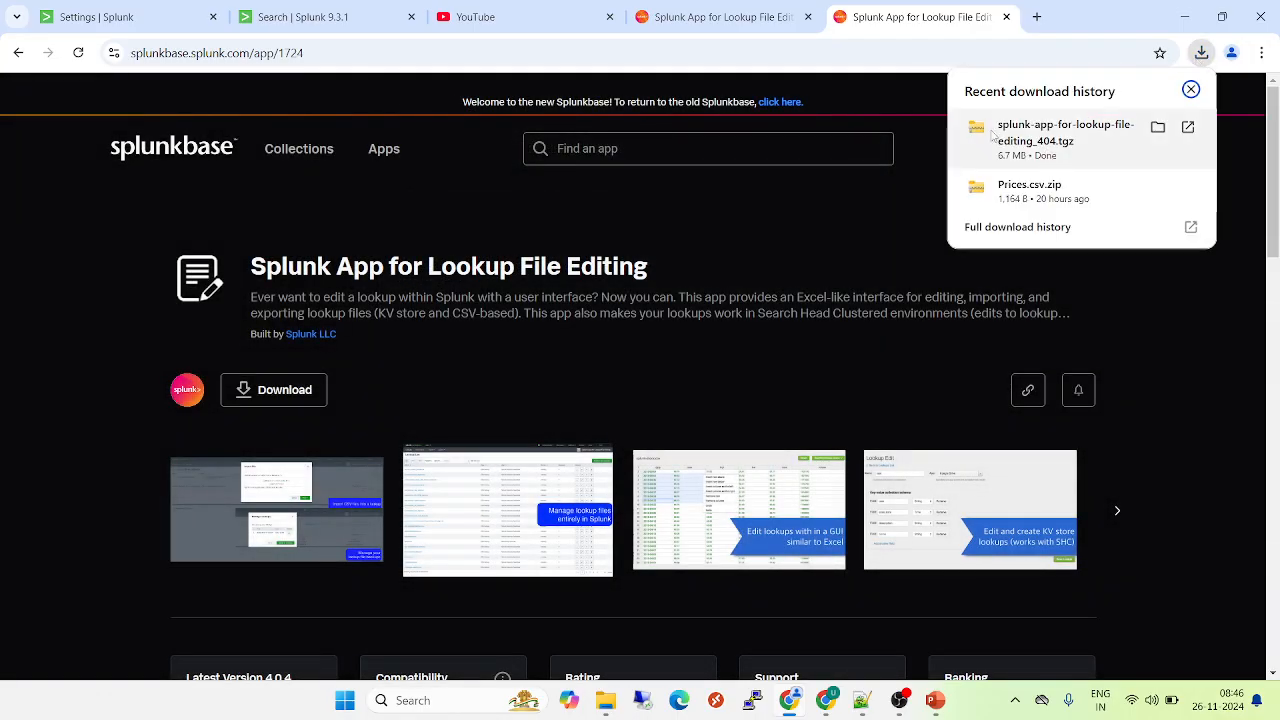
- Go to the app management page in Splunk Enterprise and open the form for installing an app from a file
click(285, 17)
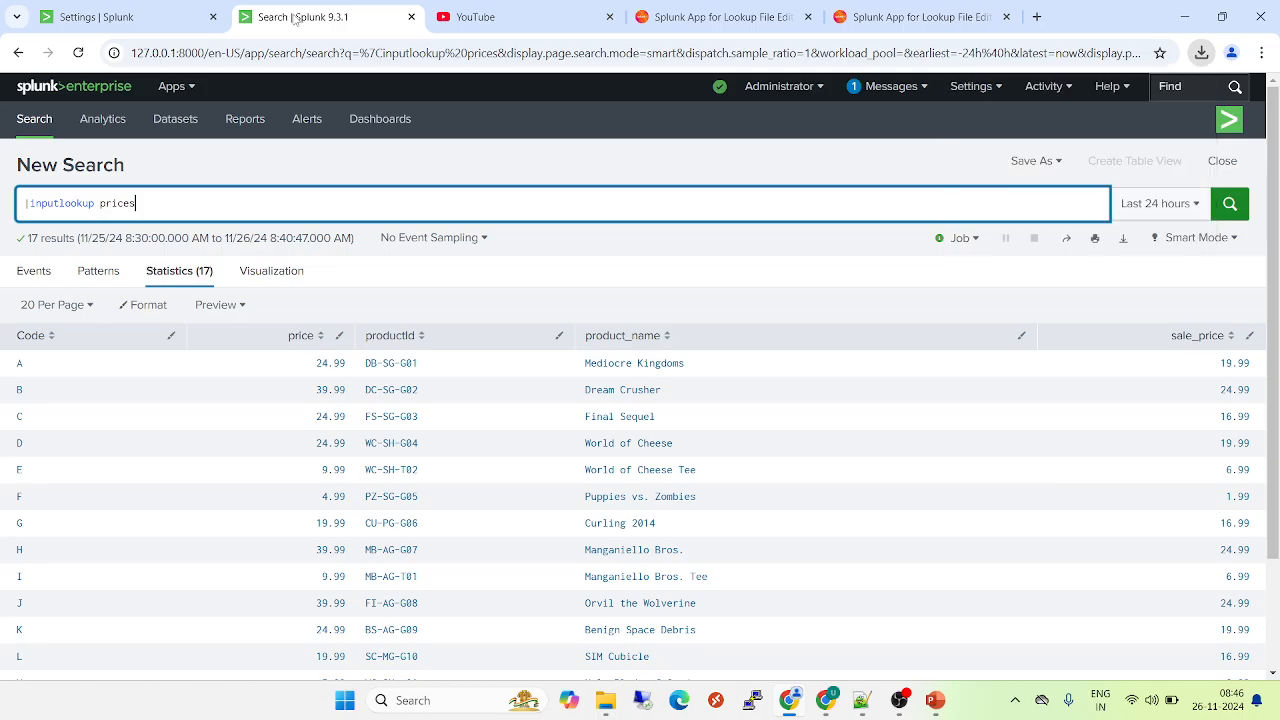
click(128, 17)
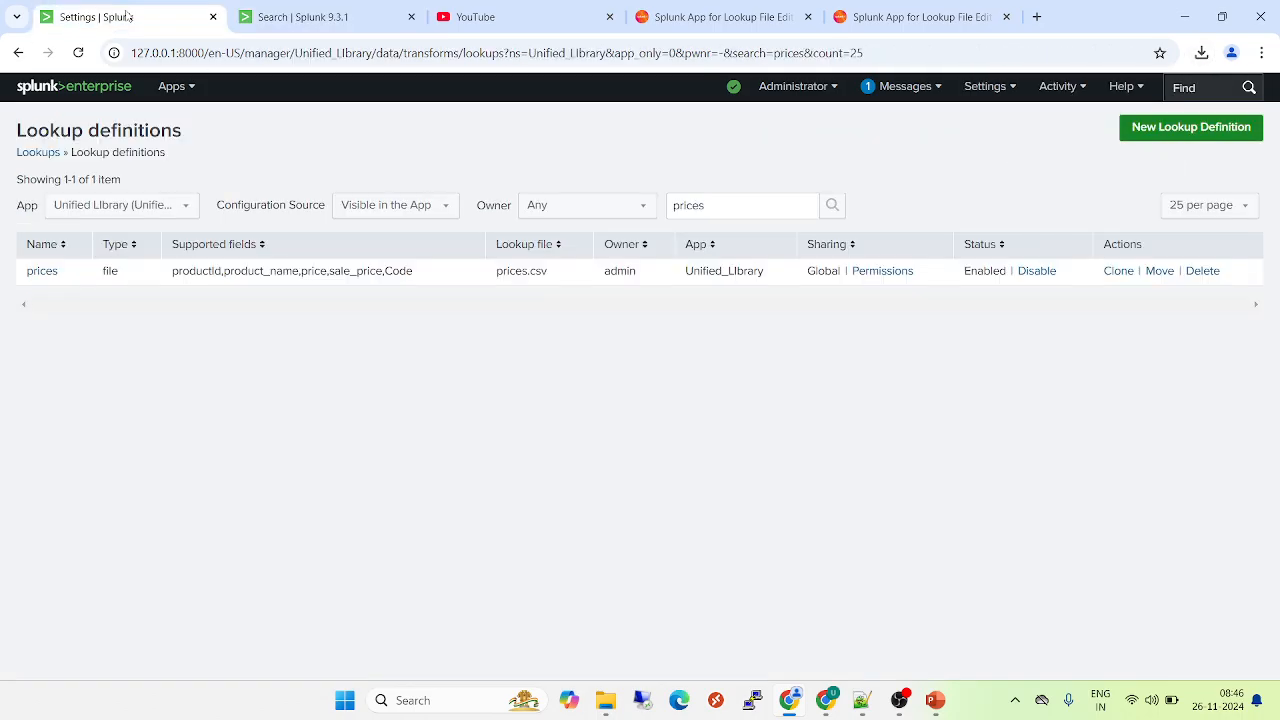
click(172, 88)
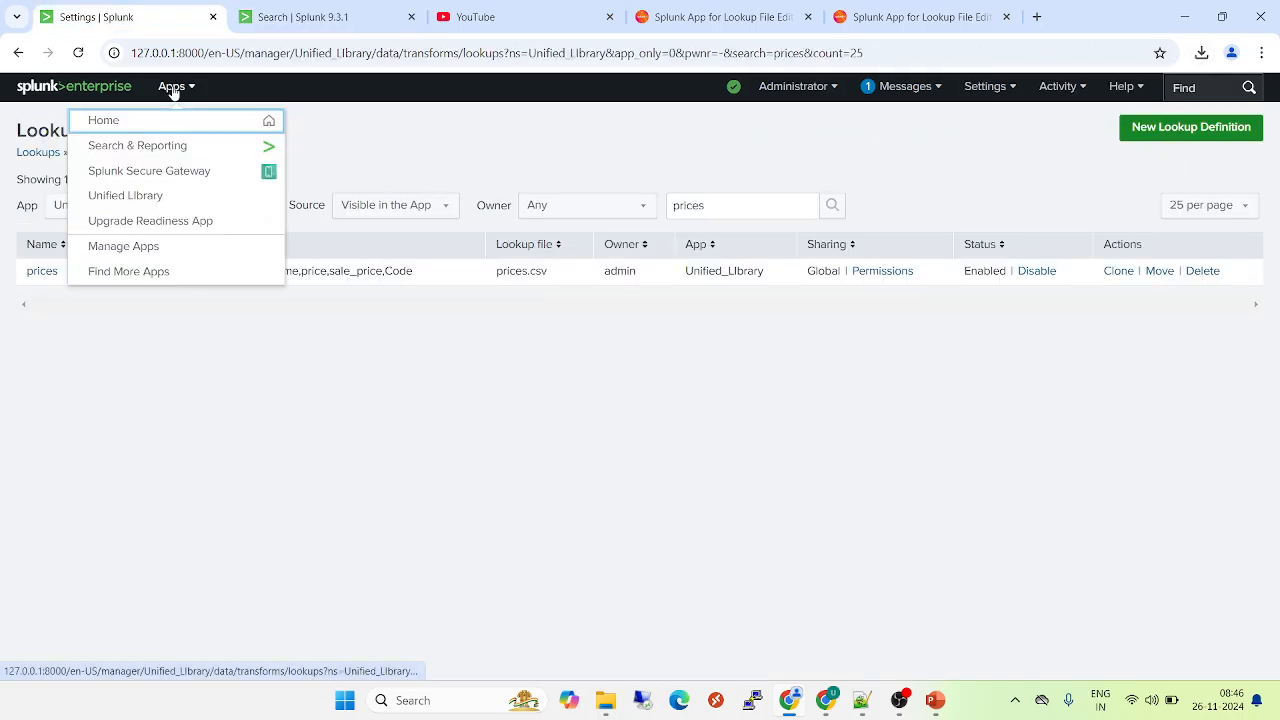
click(134, 250)
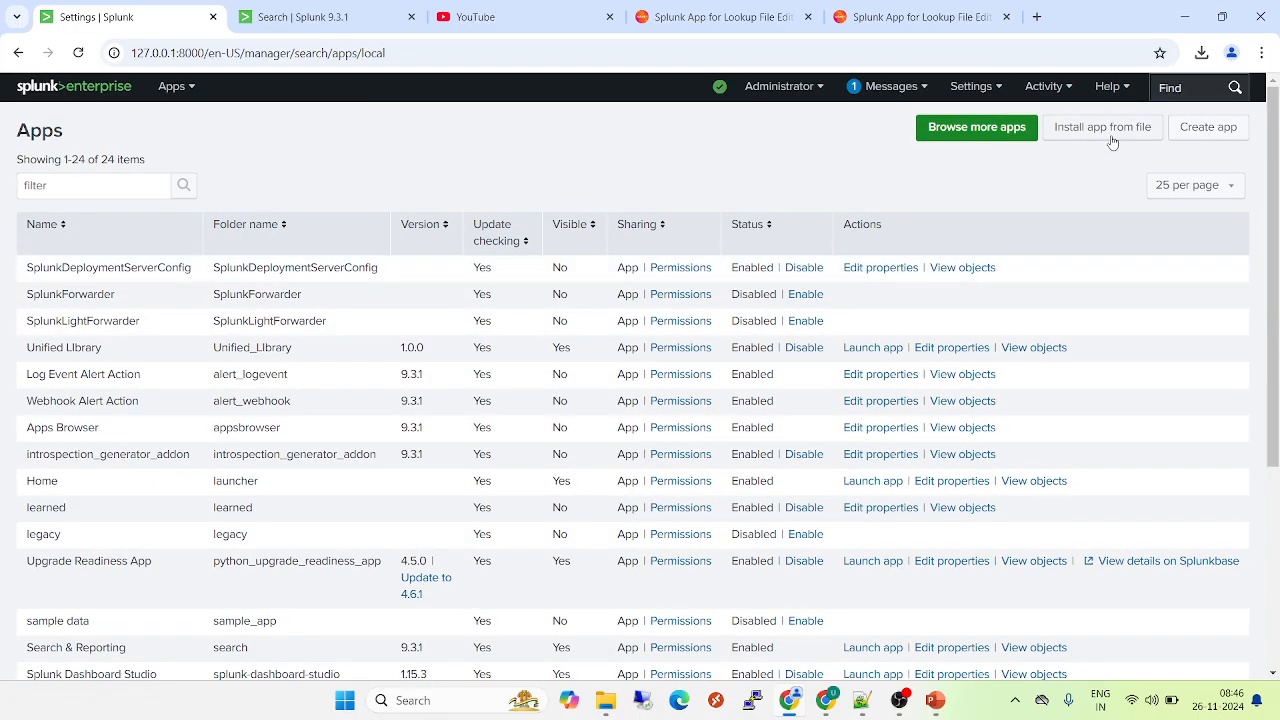
click(1103, 130)
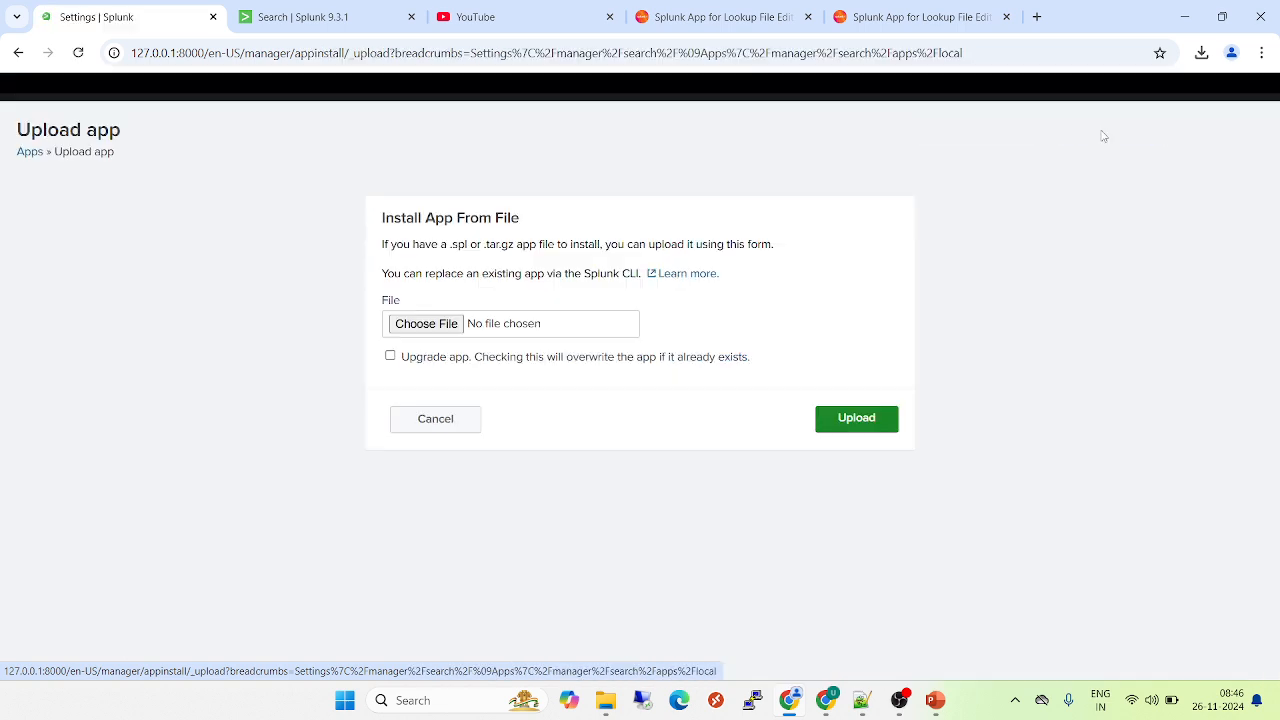
- Install the app by uploading splunk-app-for-lookup-file-editing_404.tgz from the Downloads folder
click(444, 326)
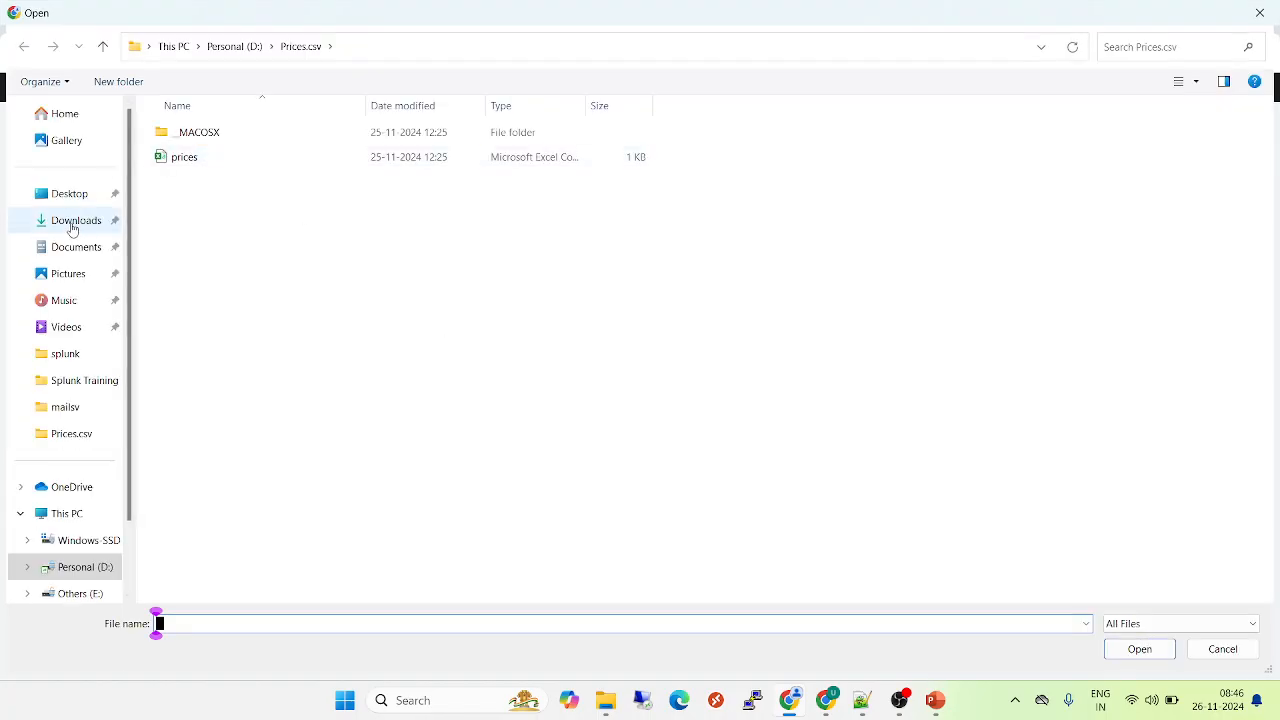
click(72, 228)
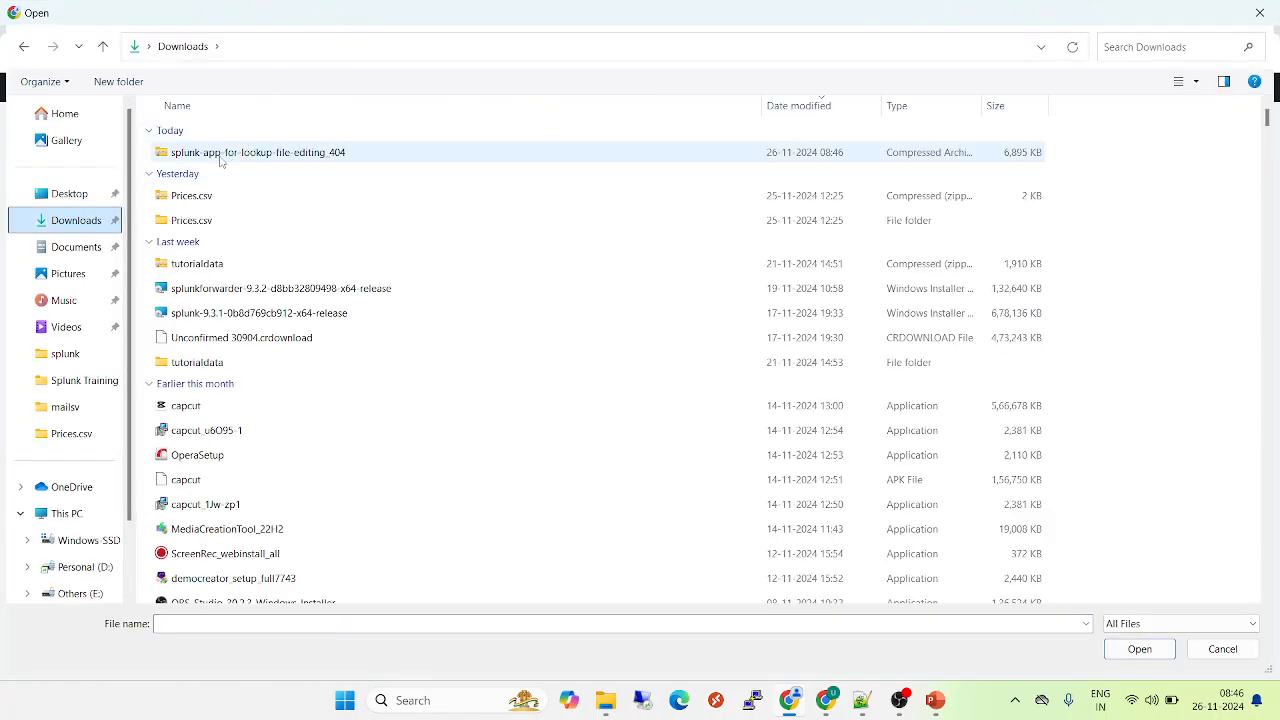
click(222, 156)
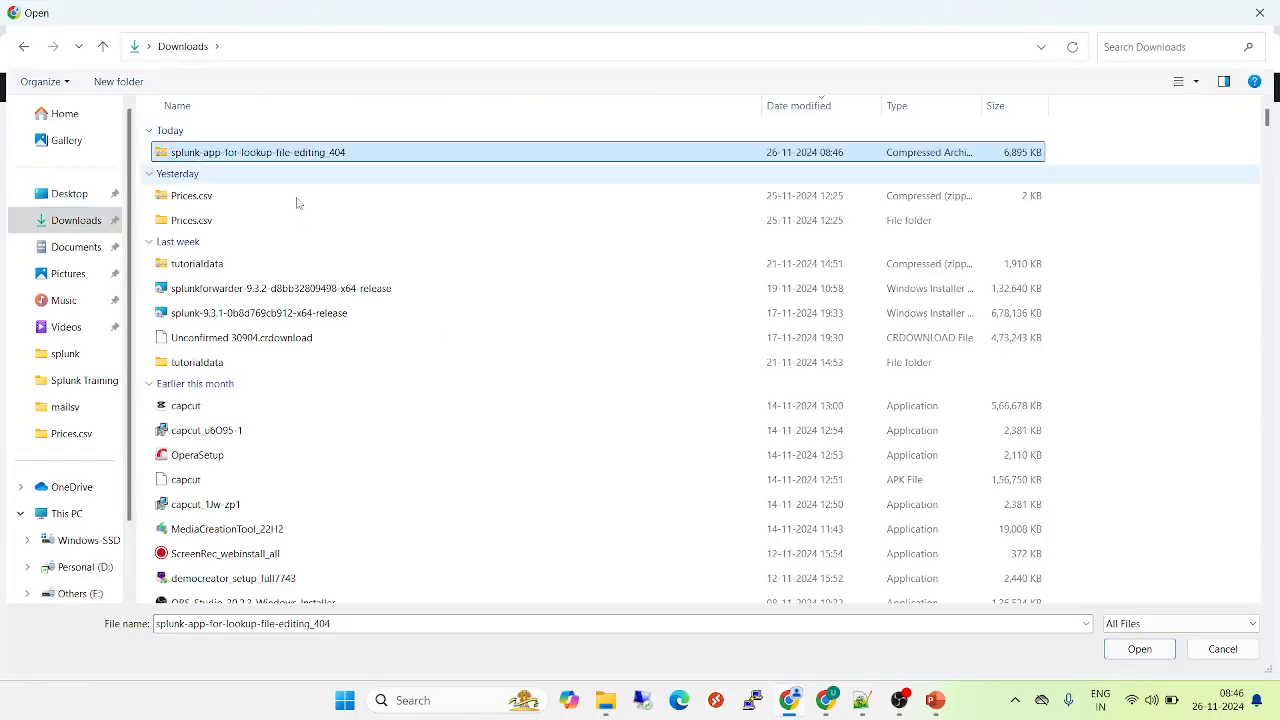
click(1139, 650)
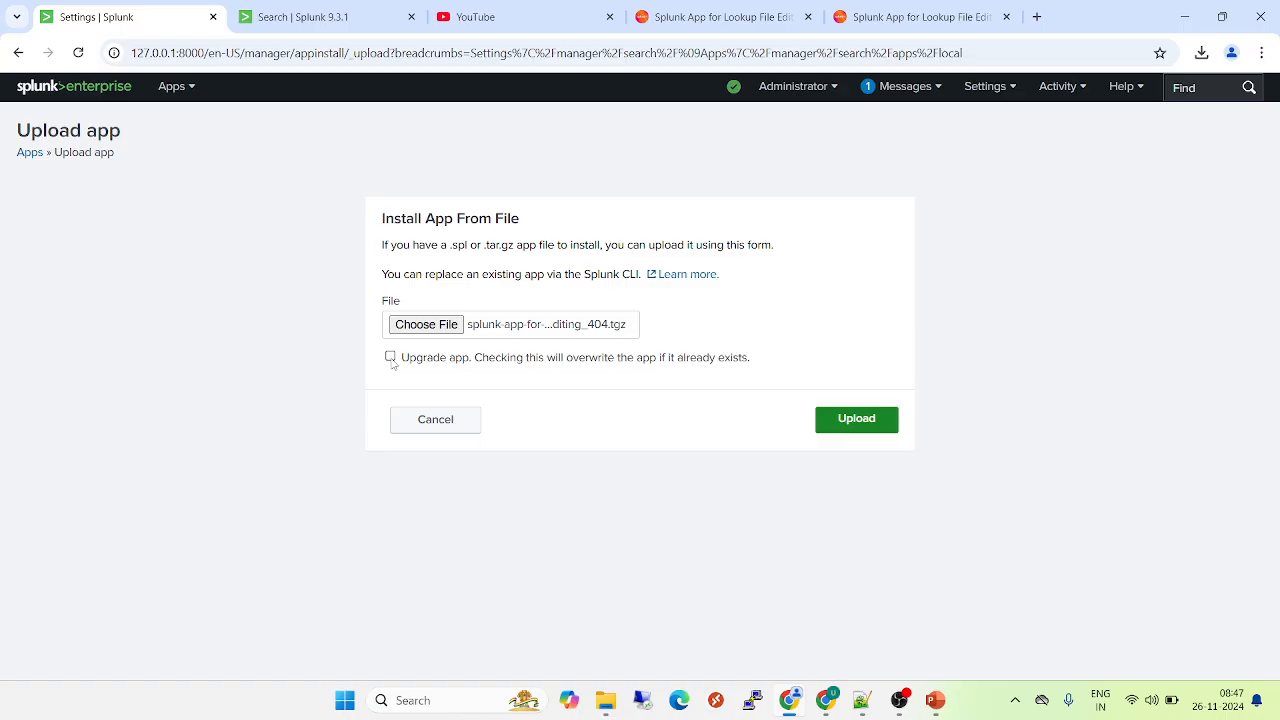
click(829, 422)
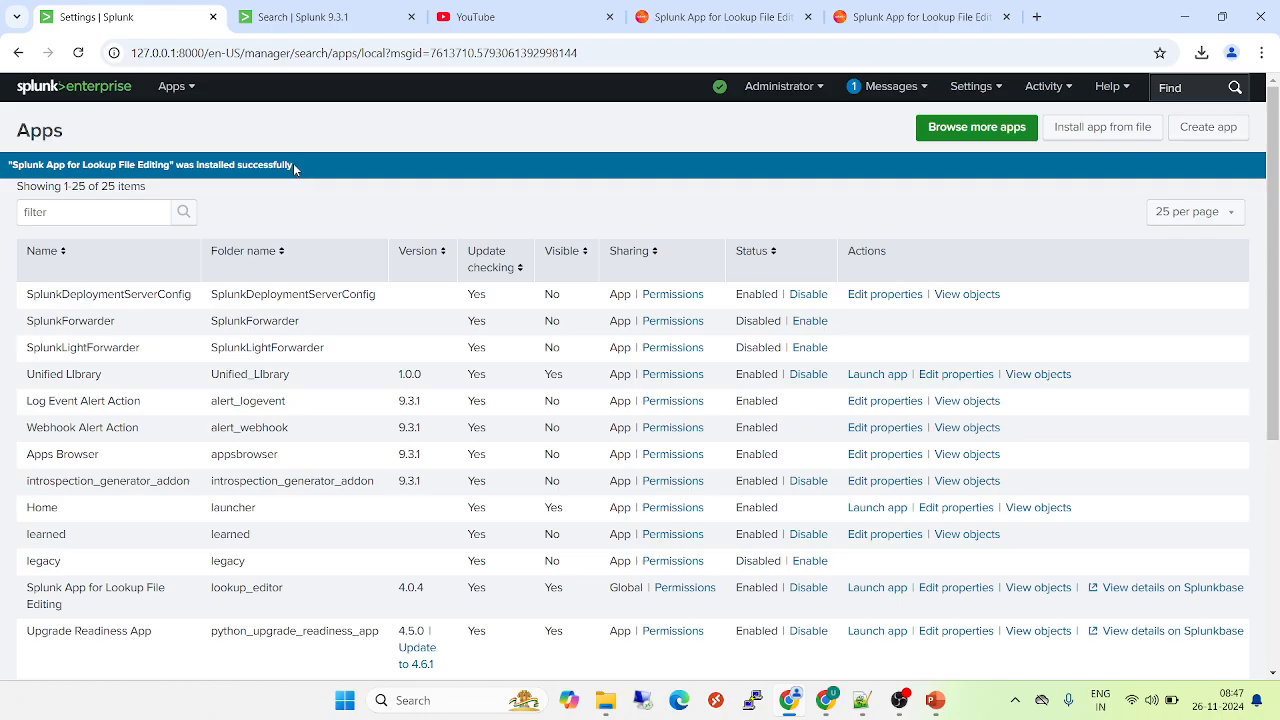
- Filter the installed apps by "lookup" and launch the Splunk App for Lookup File Editing
click(87, 213)
text(lookup)
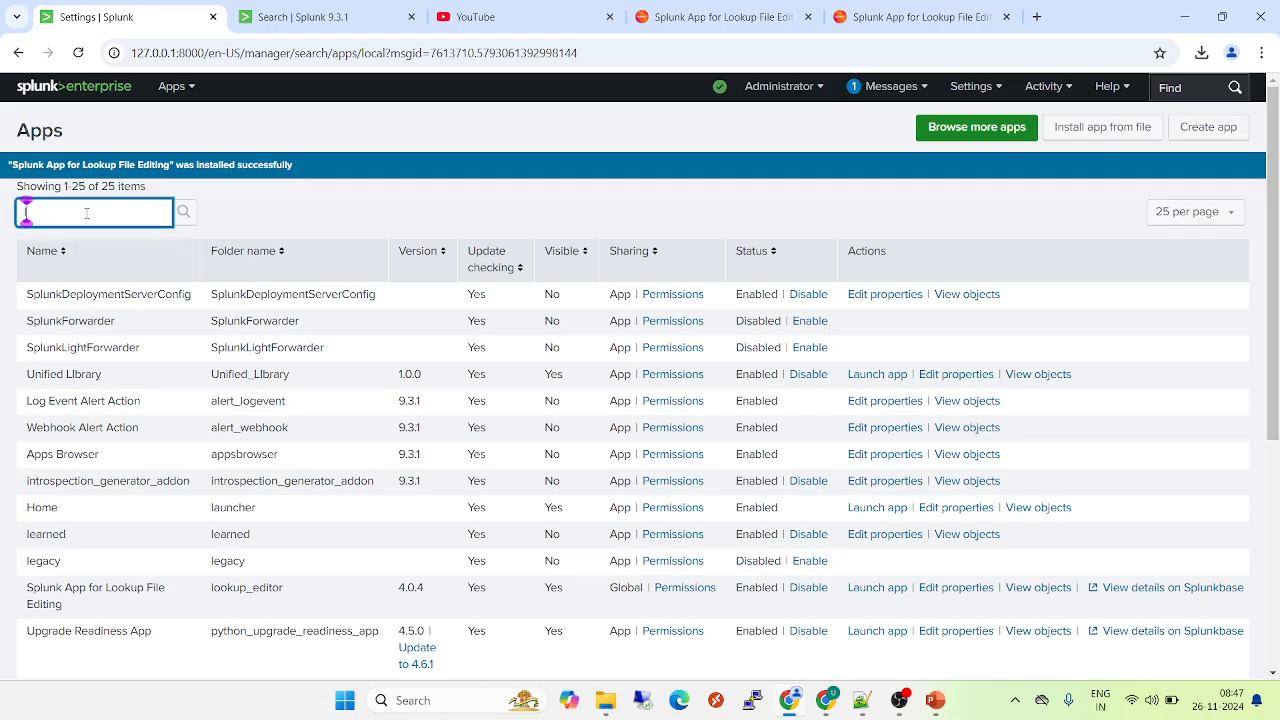
key(Return)
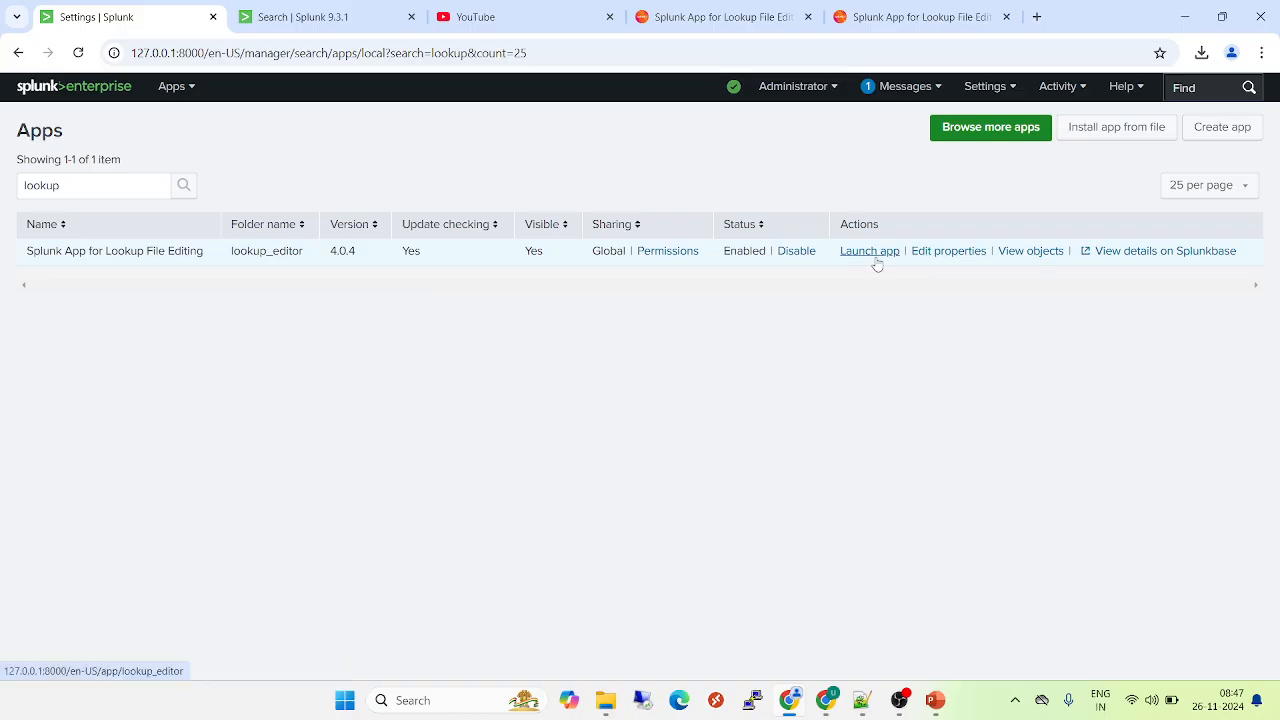
click(174, 88)
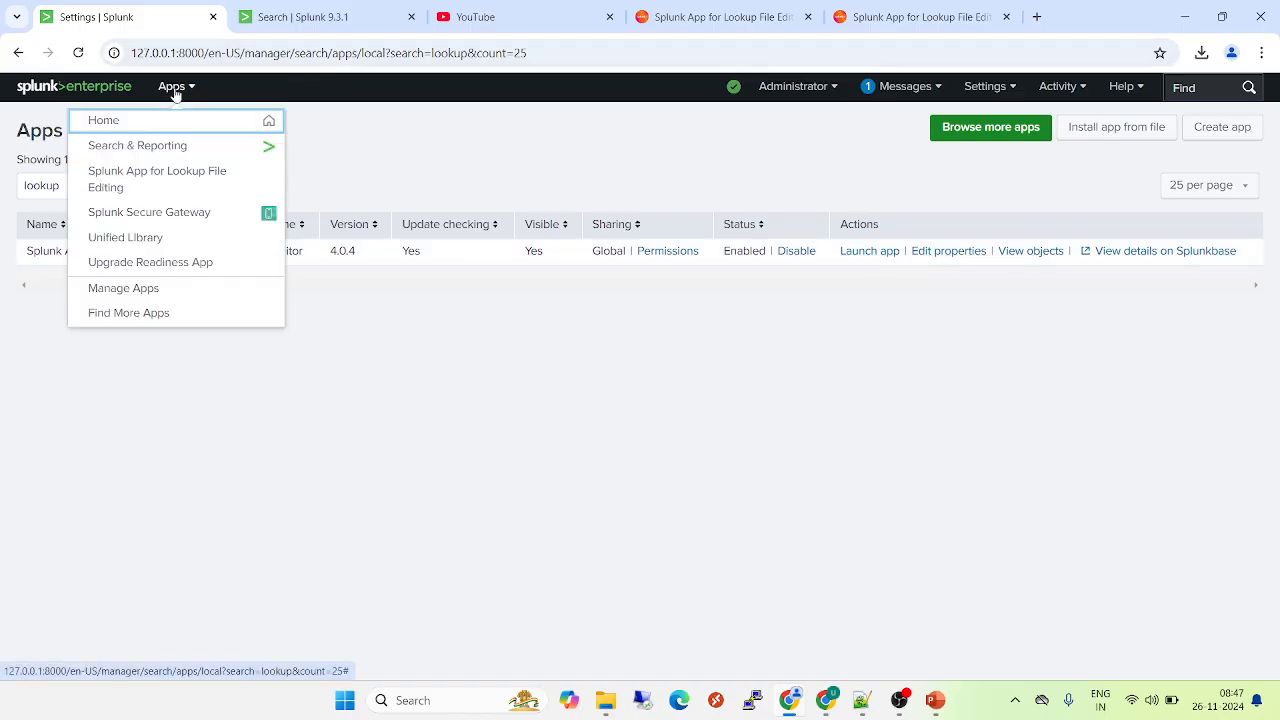
click(141, 184)
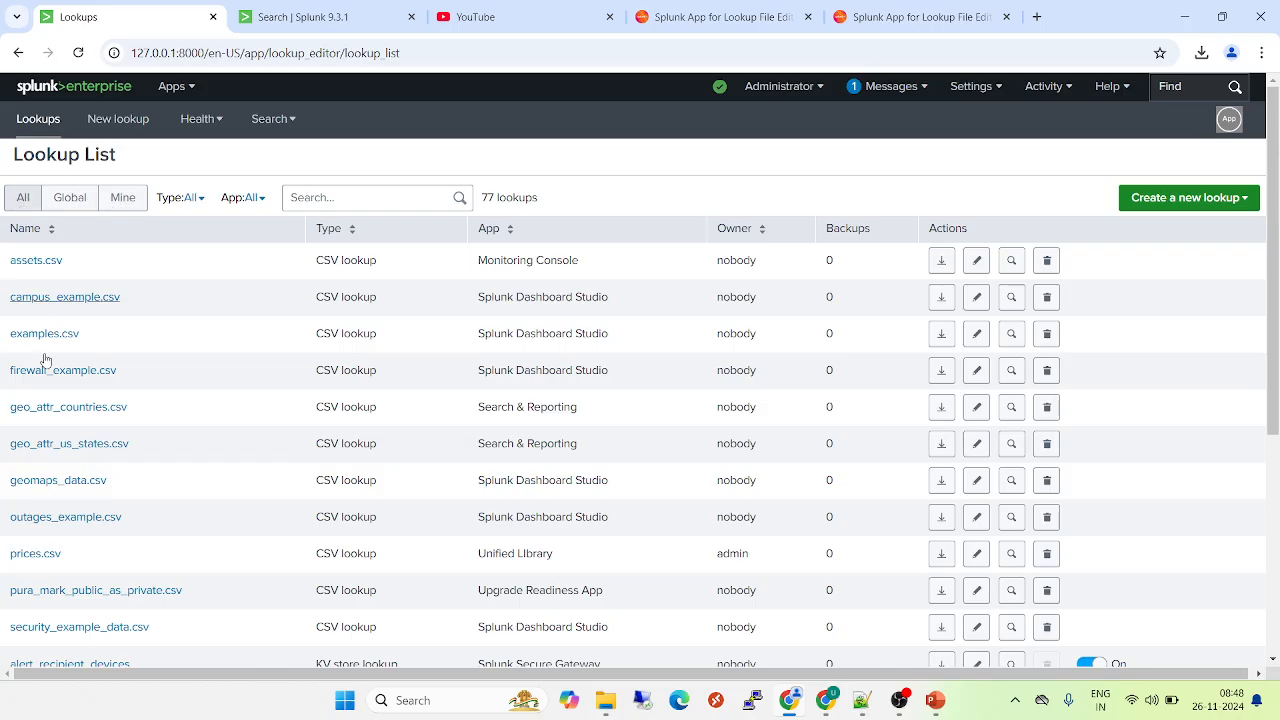
- Filter the lookup list by "price" and view the contents of prices.csv in a search
click(347, 196)
text(price)
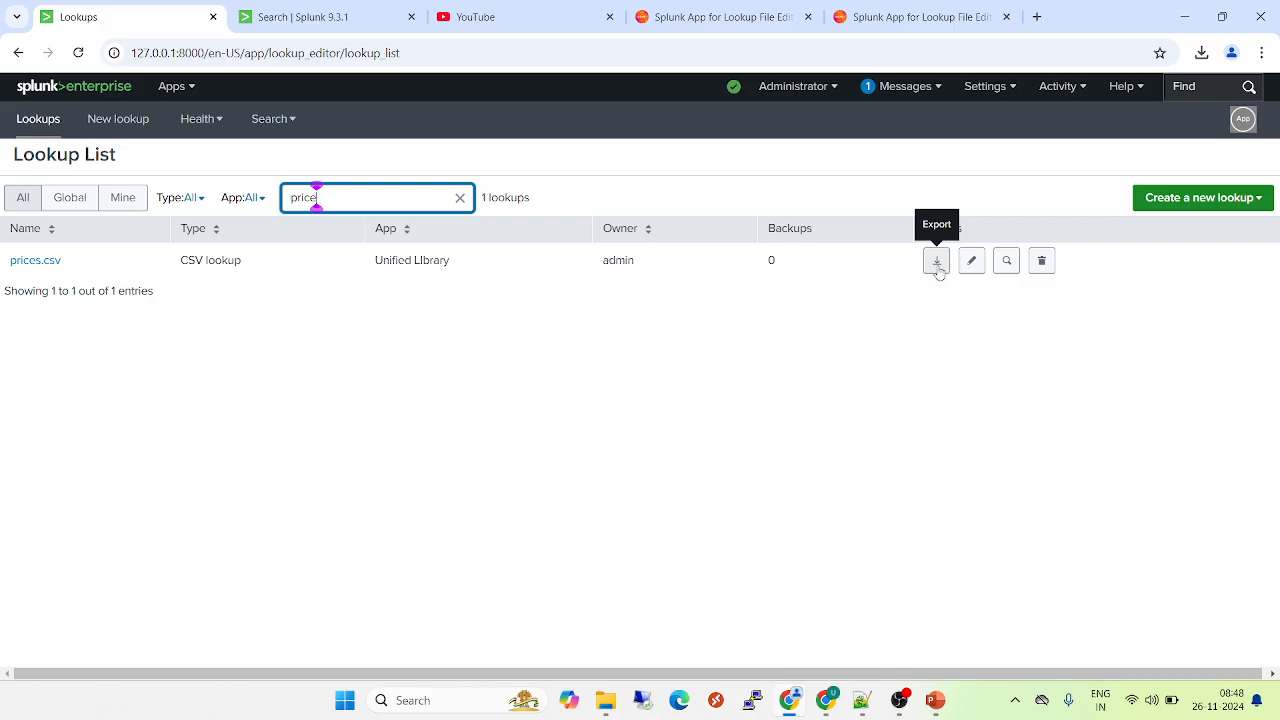
click(1006, 263)
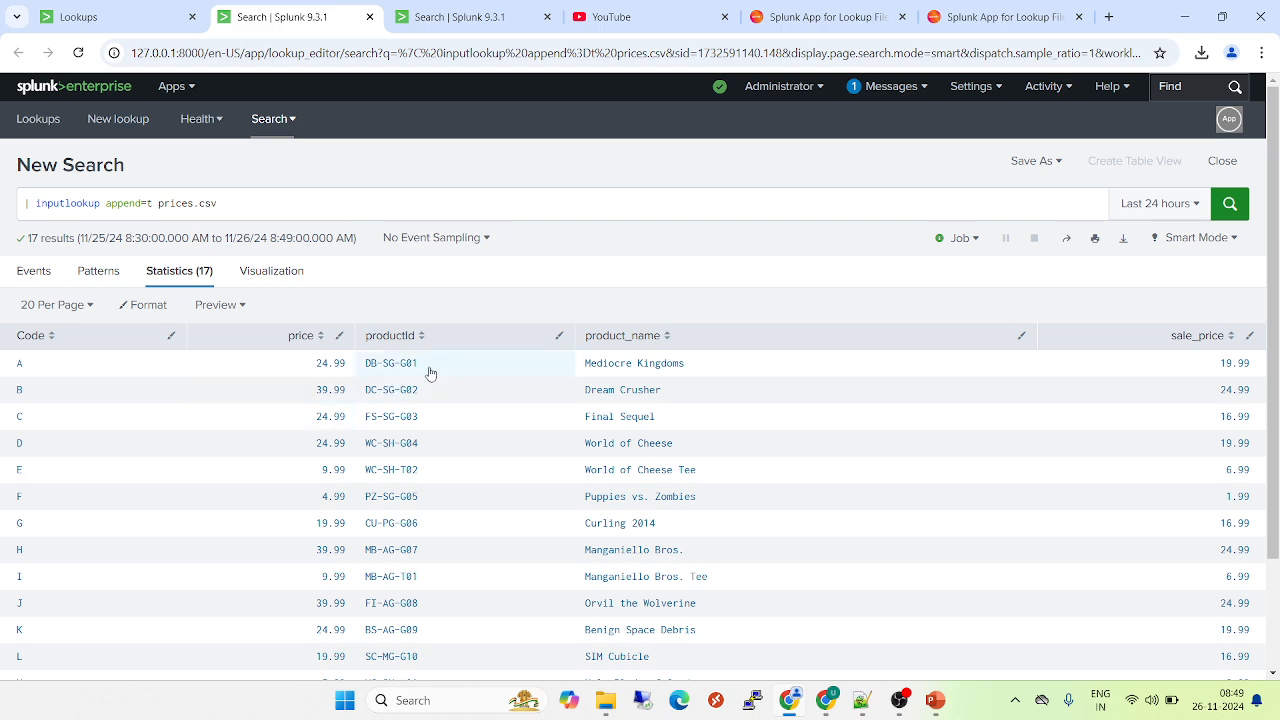
- Return to the lookup list, open prices.csv in the lookup editor and select the empty productId cell in row 17
click(138, 19)
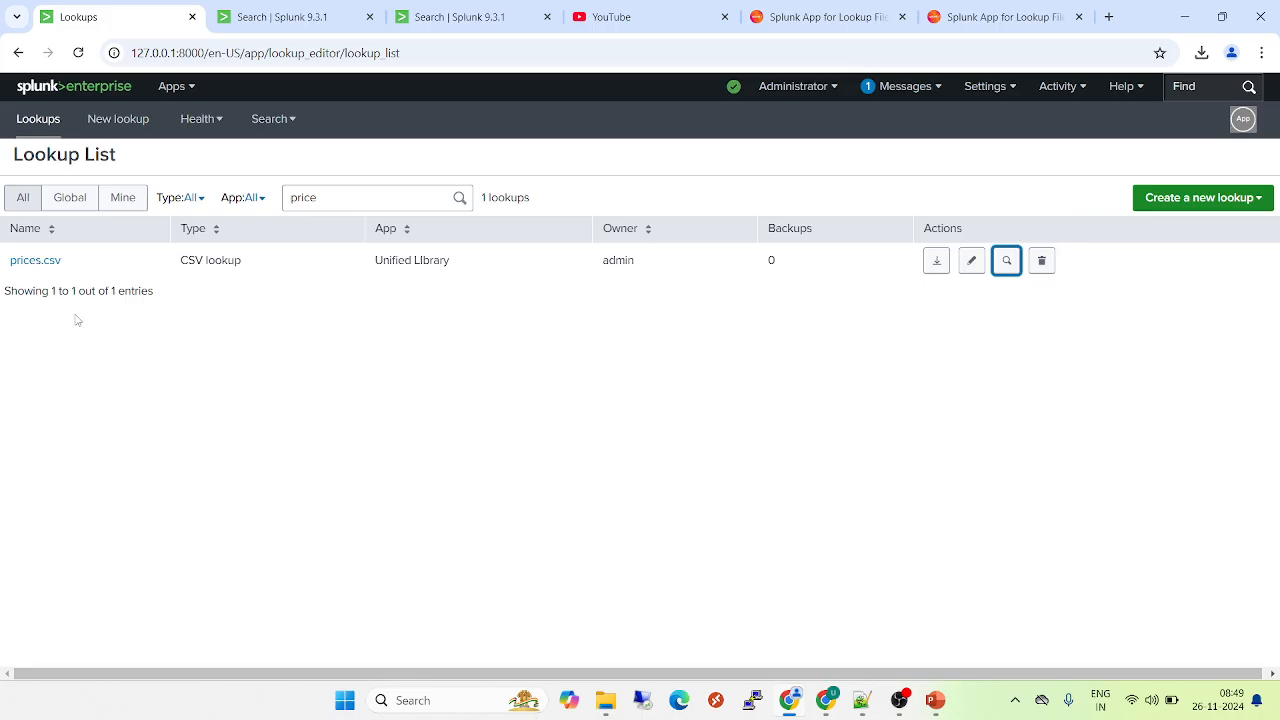
click(55, 265)
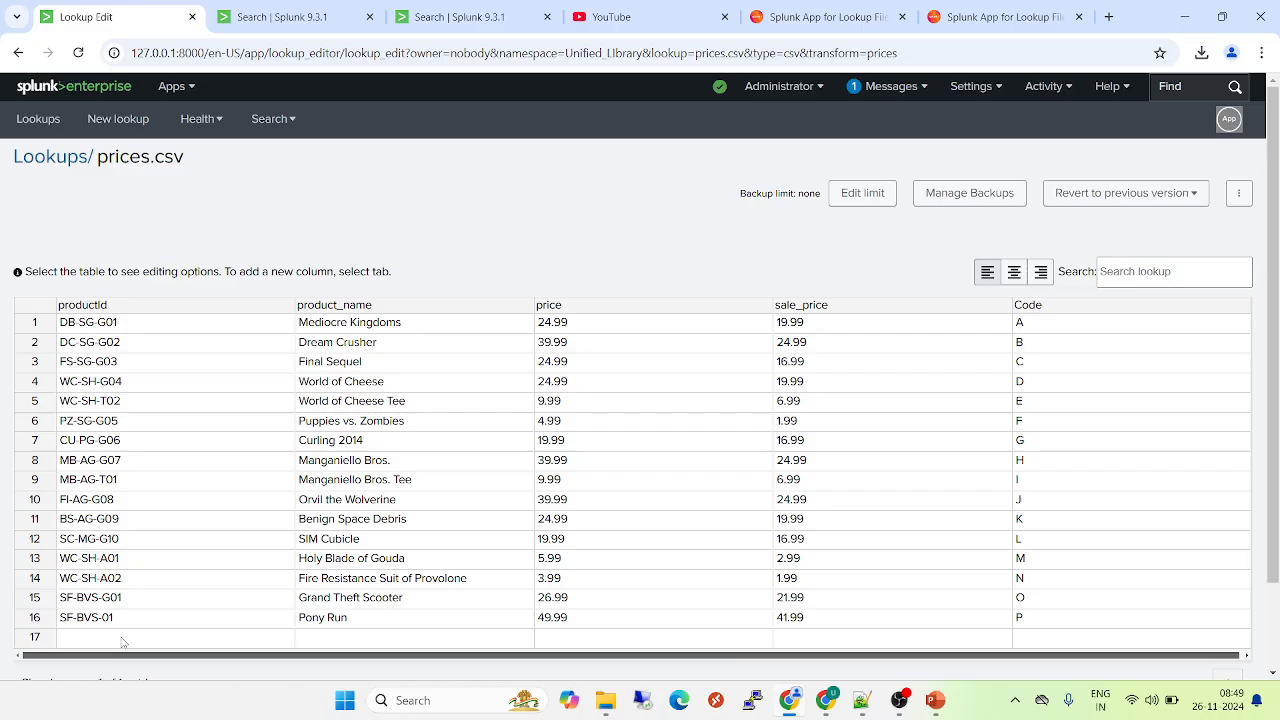
click(83, 642)
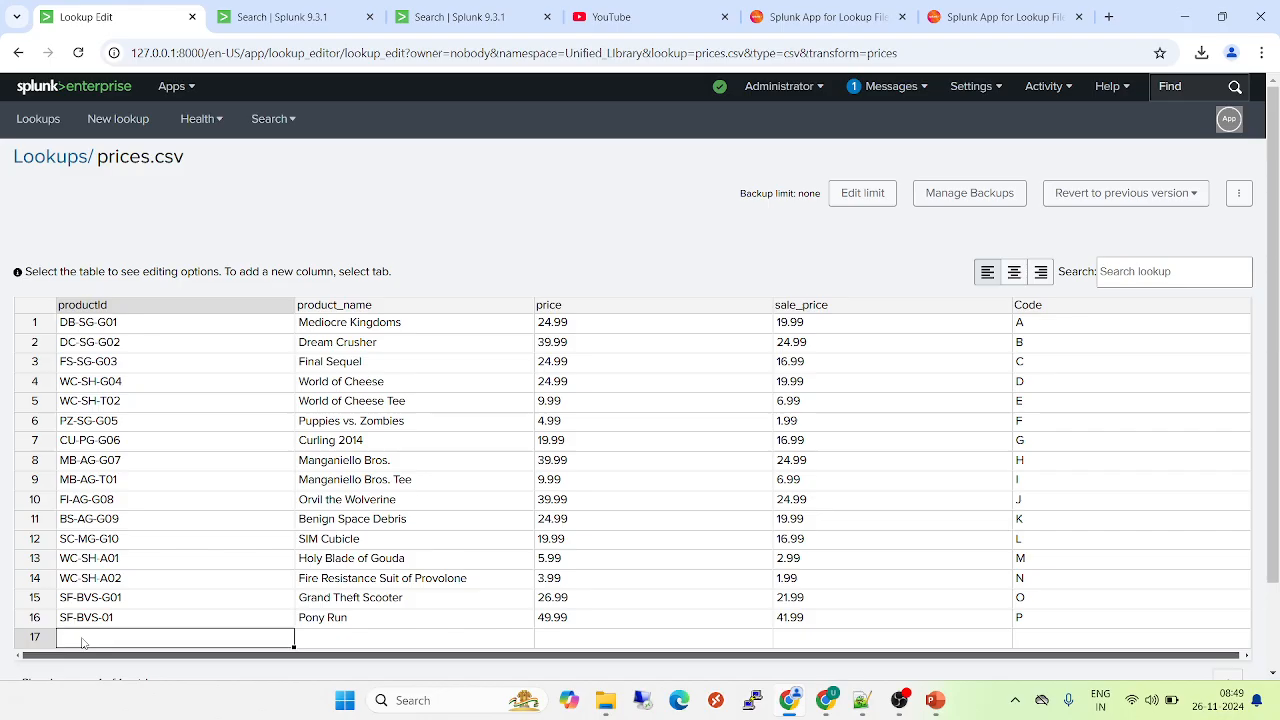
- Enter TEST as both the productId and the product_name in row 17 of prices.csv
double_click(83, 638)
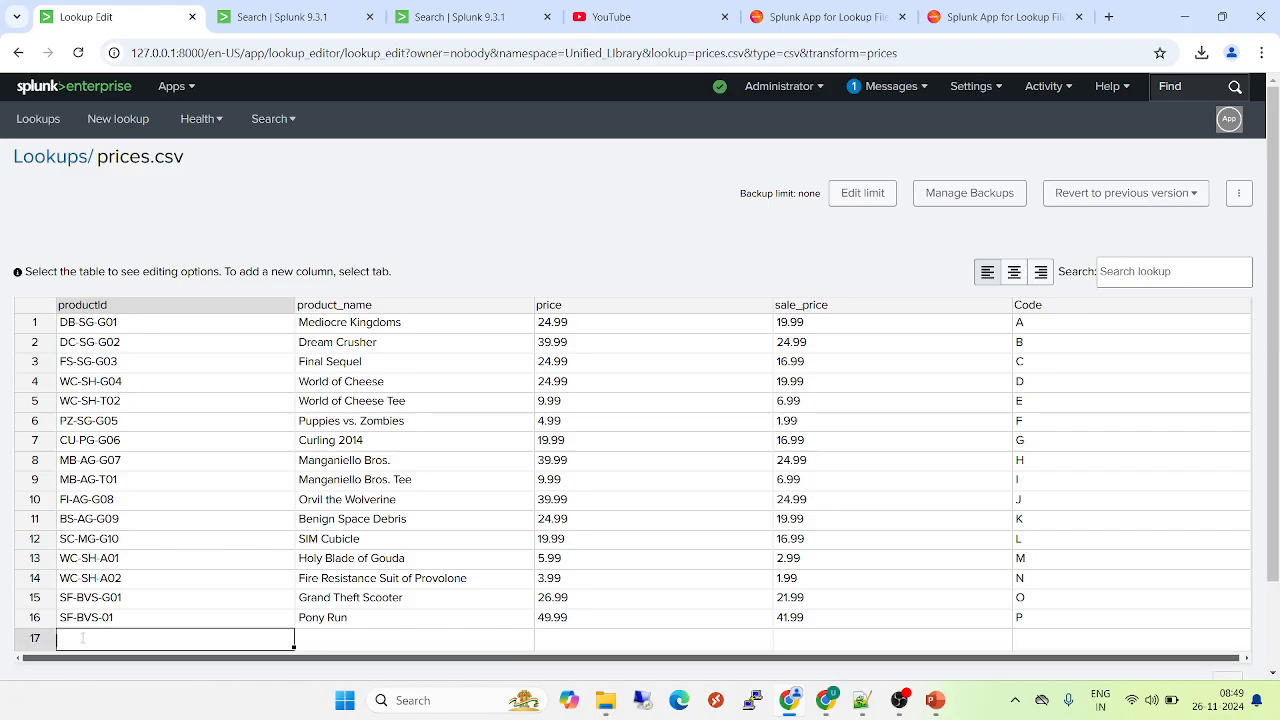
text(TEST)
click(376, 639)
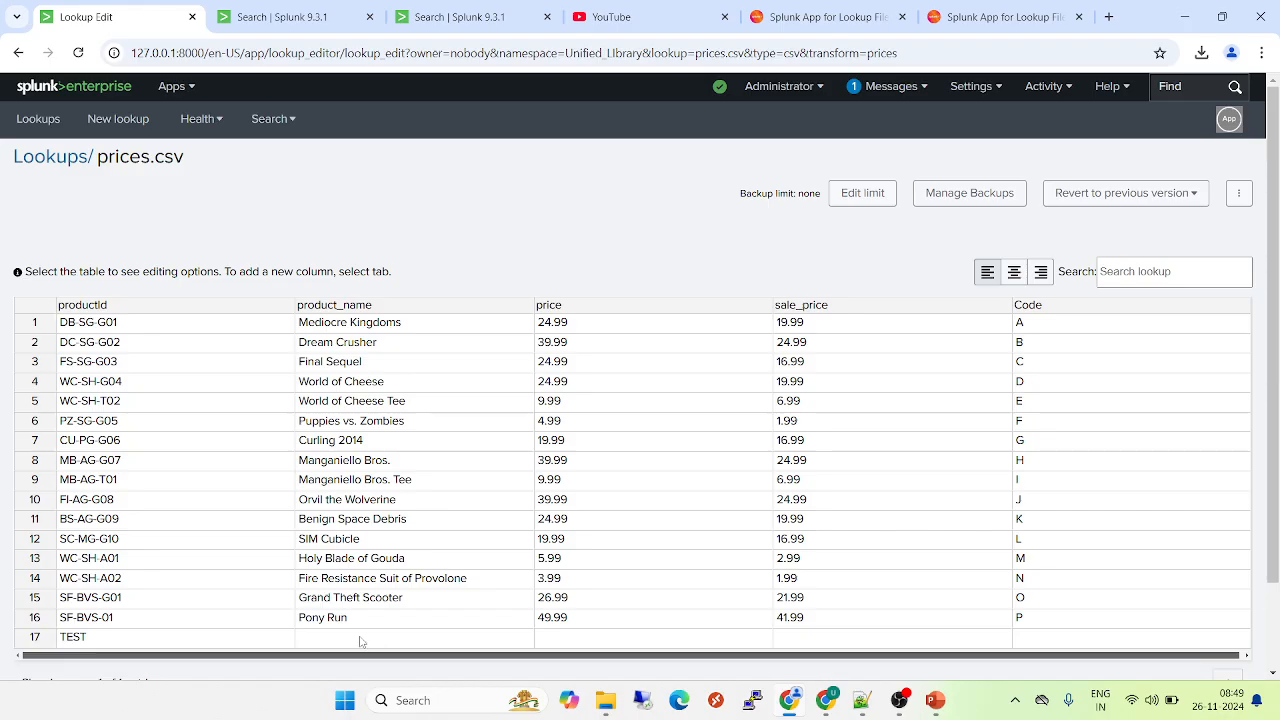
click(359, 642)
text(TEST)
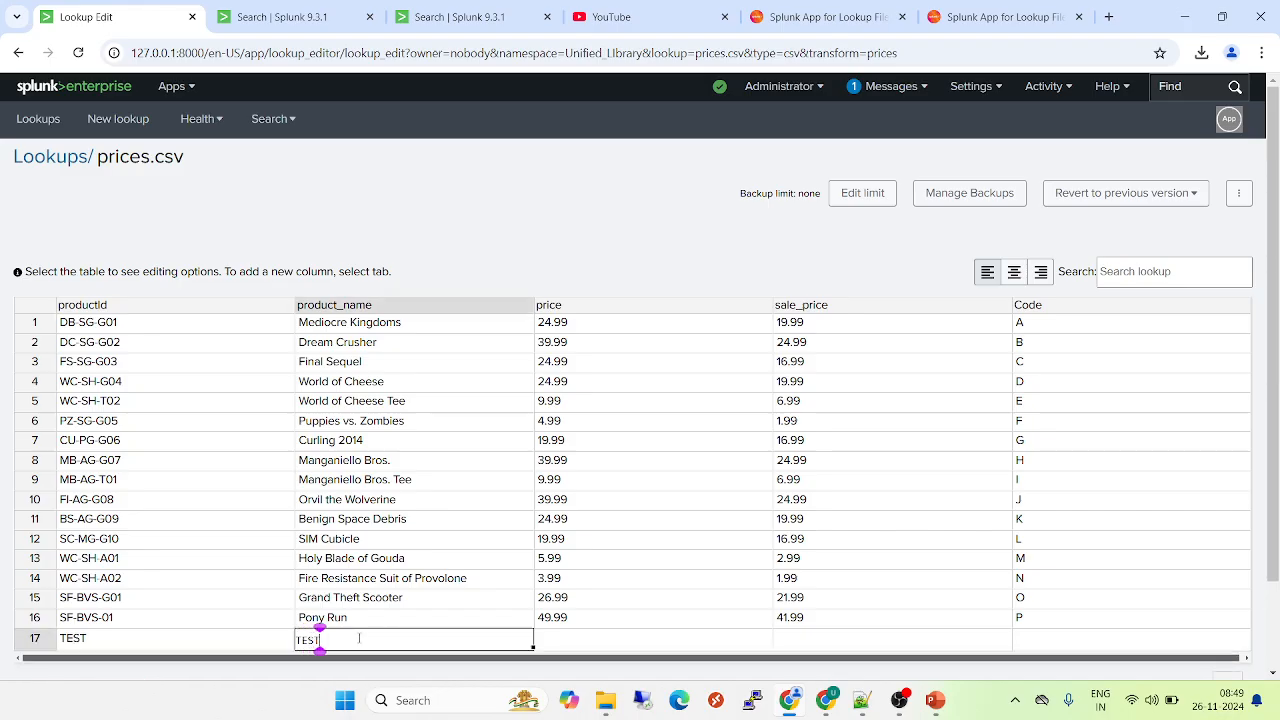
- Set the price to 50 and the sale_price to 56 in row 17
click(605, 646)
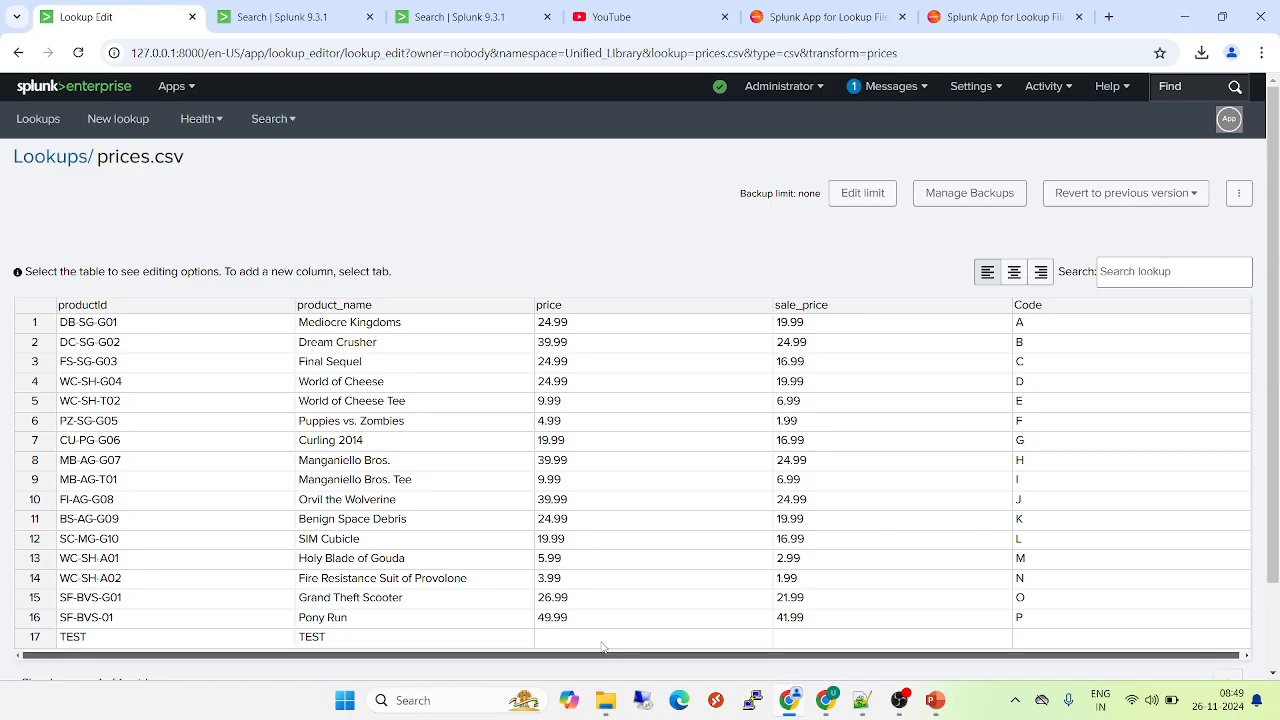
click(597, 640)
text(50)
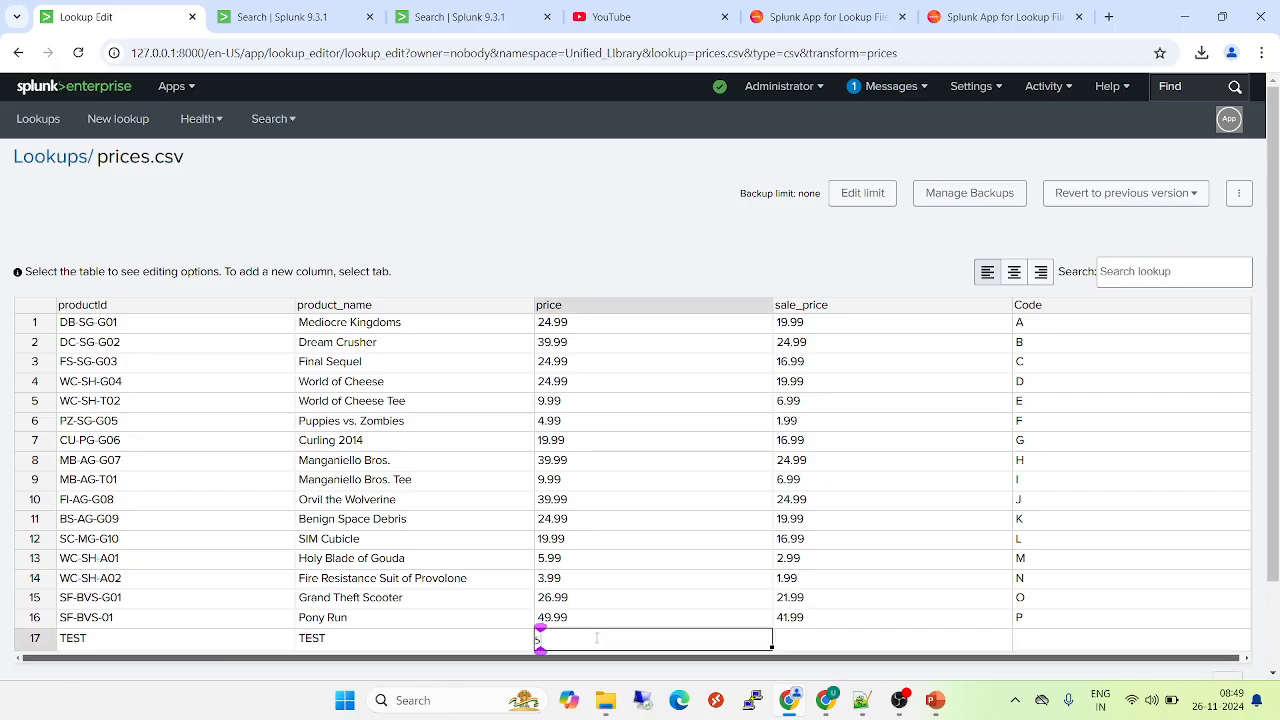
key(Return)
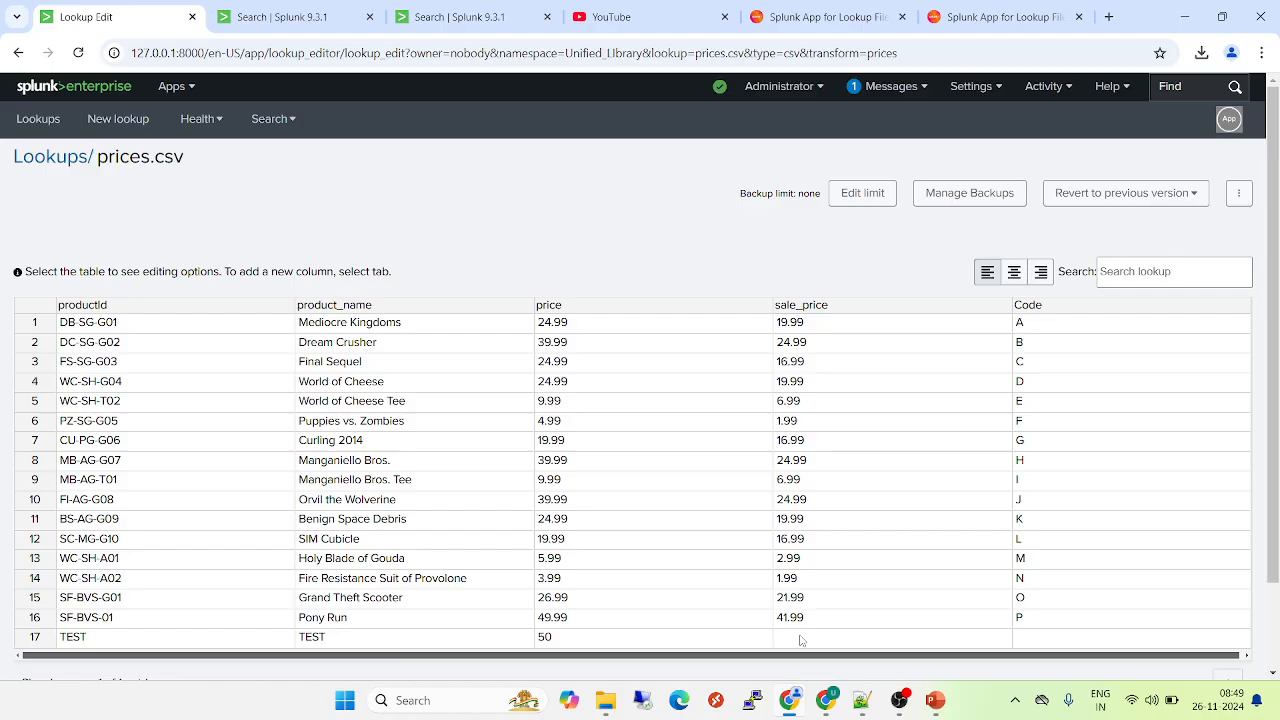
click(801, 640)
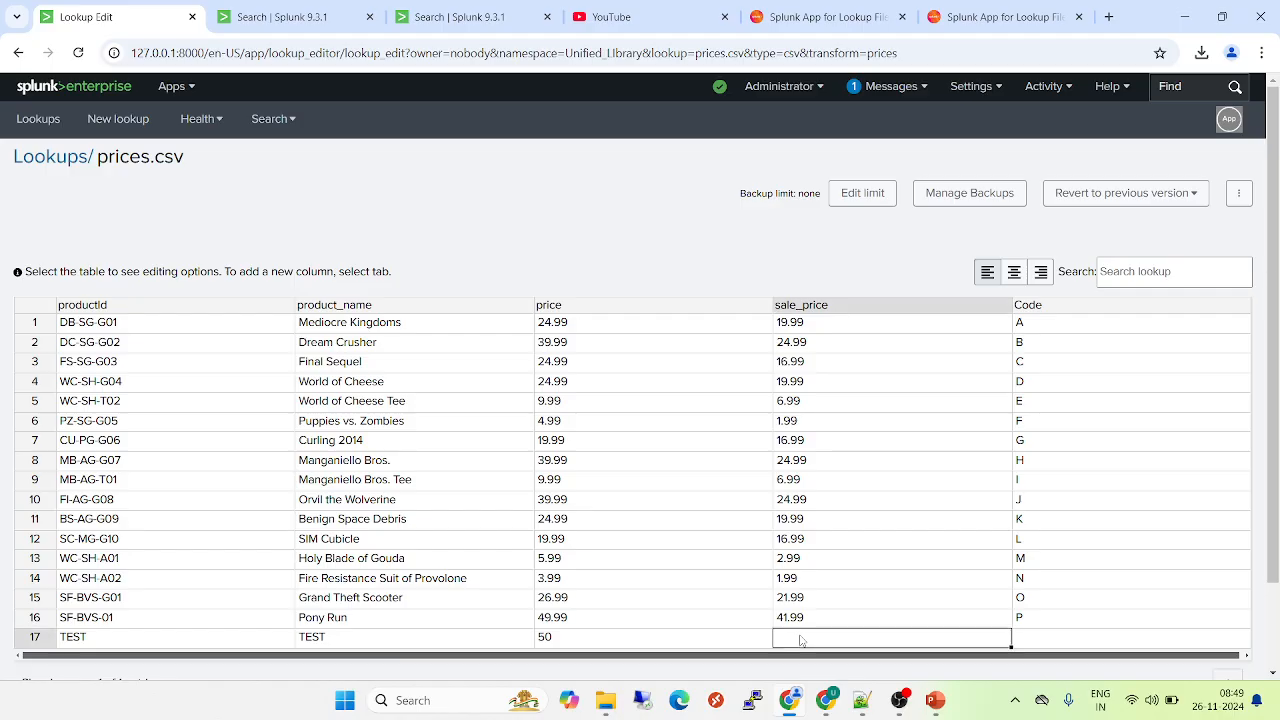
text(45)
key(BackSpace)
key(BackSpace)
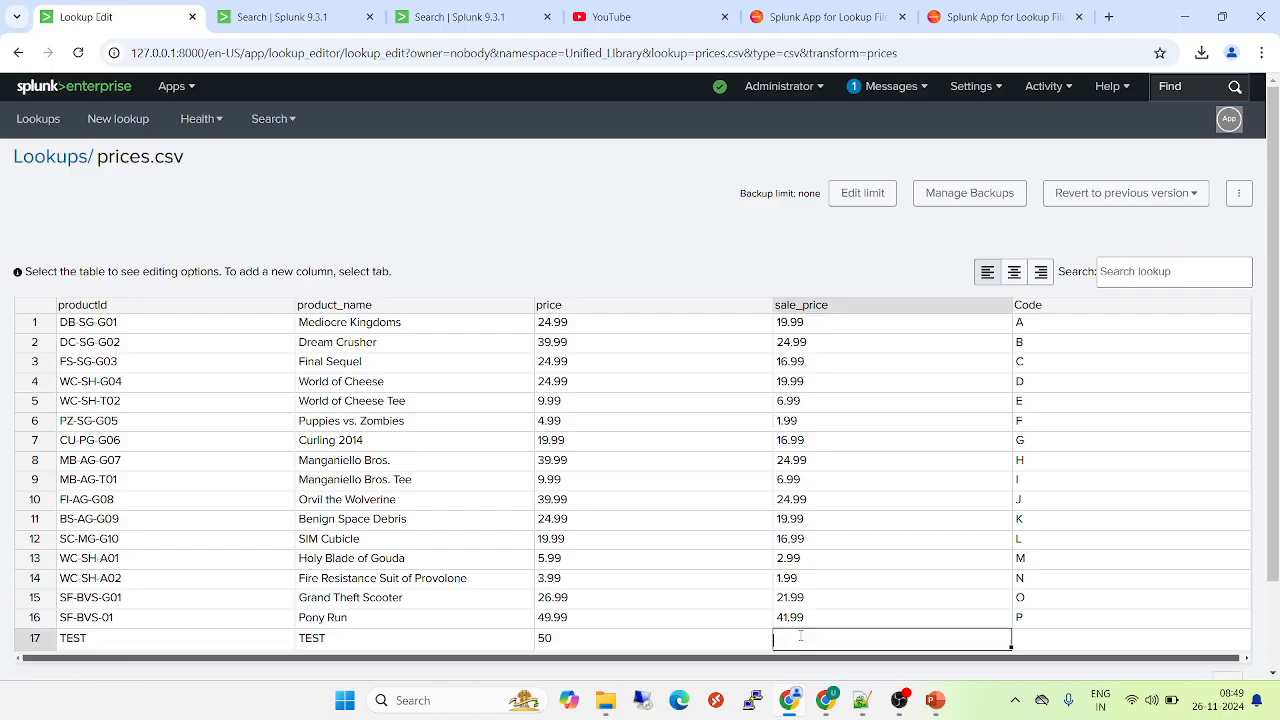
text(56)
key(Return)
- Set the Code in row 17 to T
click(1039, 641)
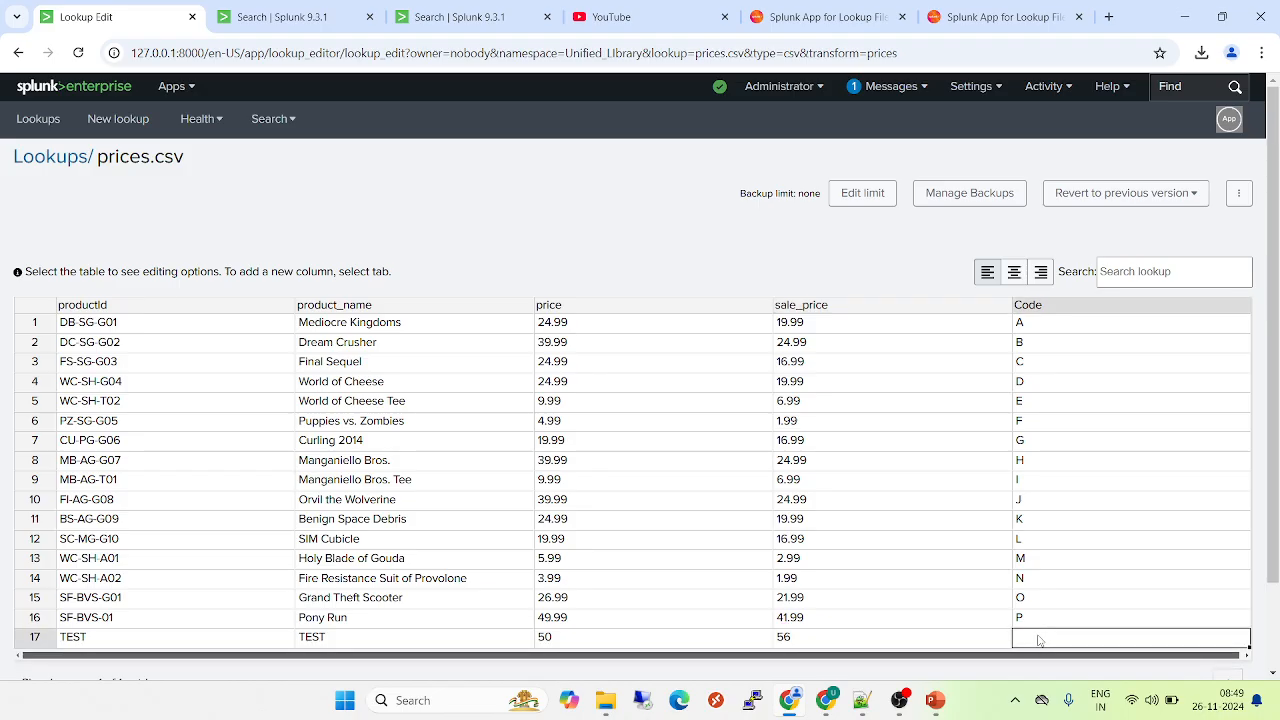
double_click(1039, 640)
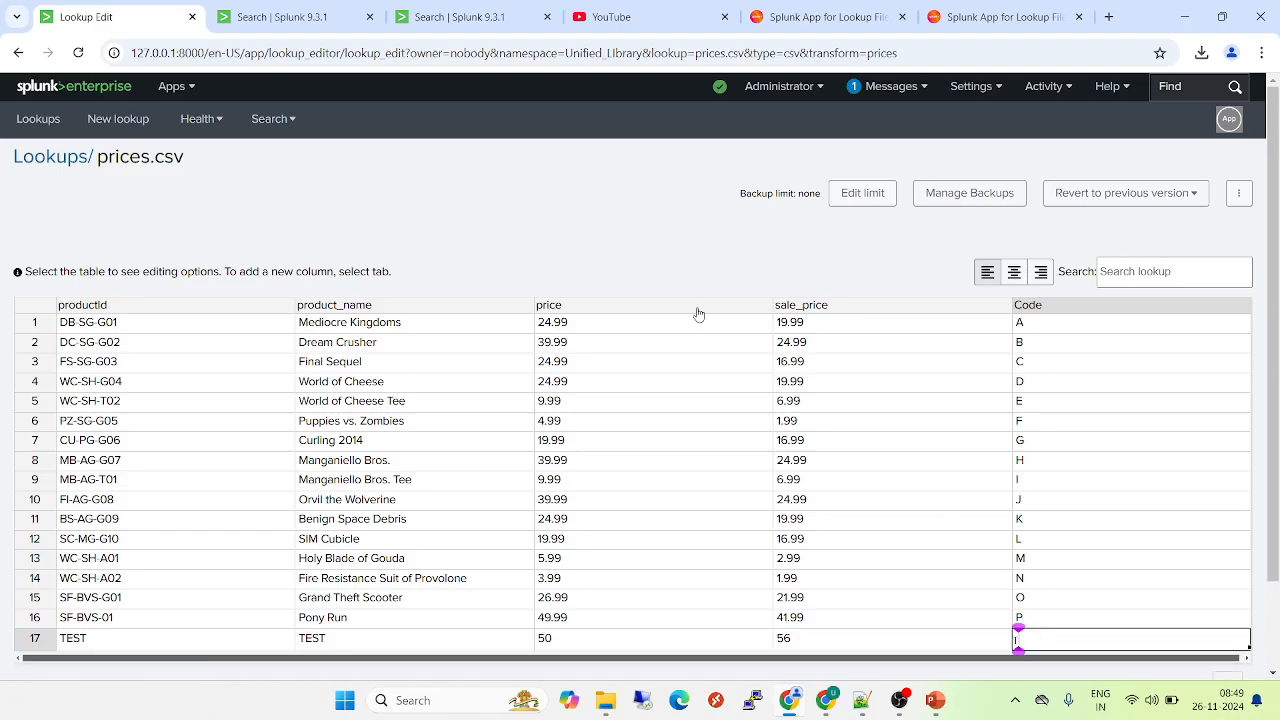
text(T)
key(Return)
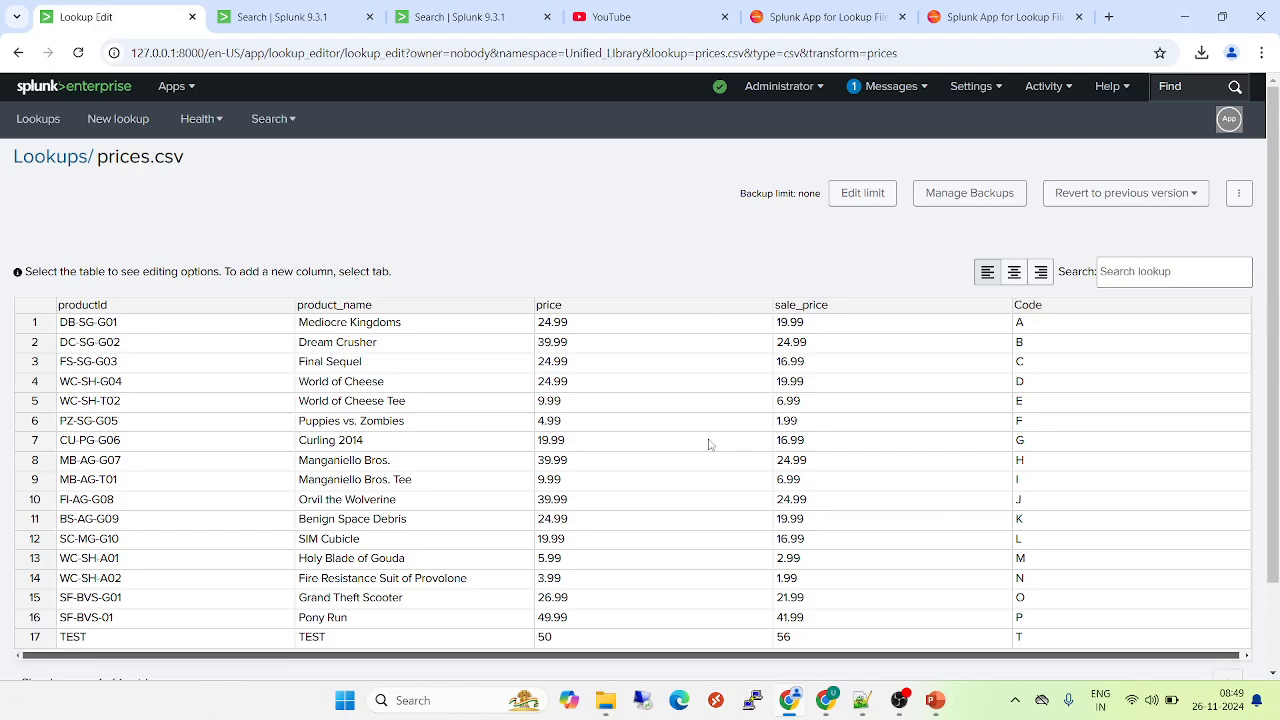
- Save the prices.csv lookup with the backup option enabled
click(1275, 636)
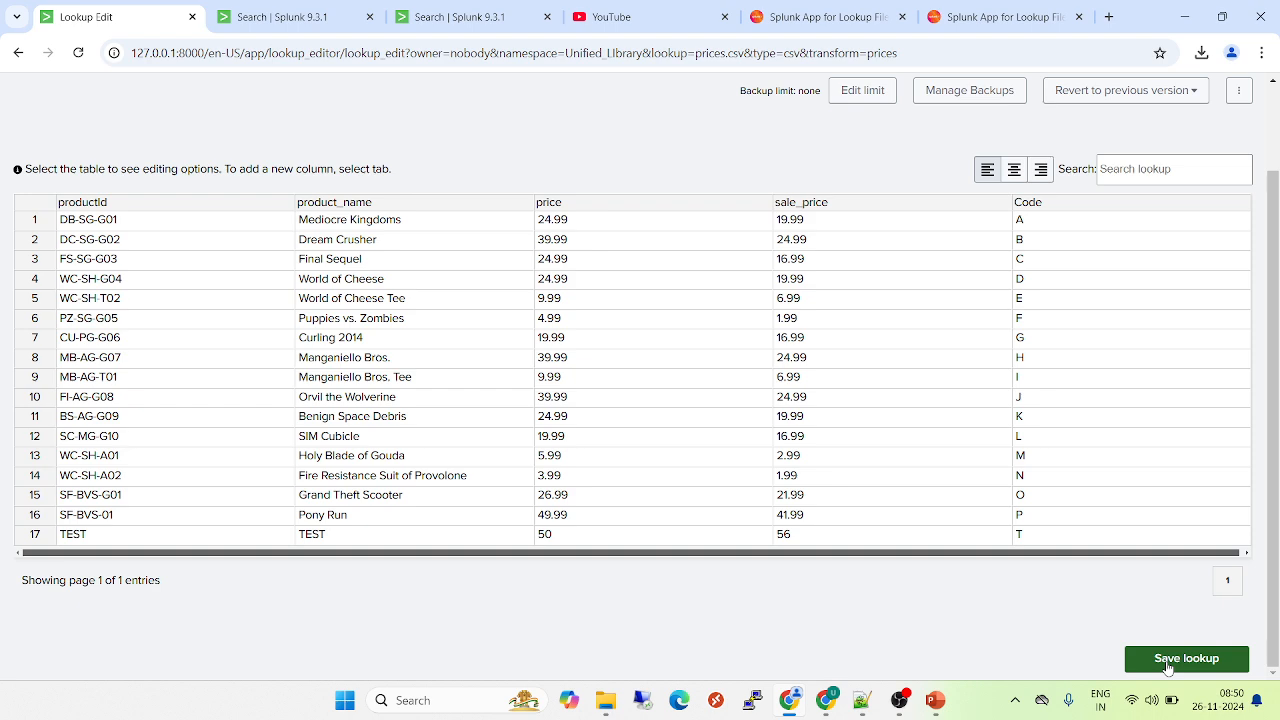
click(1180, 658)
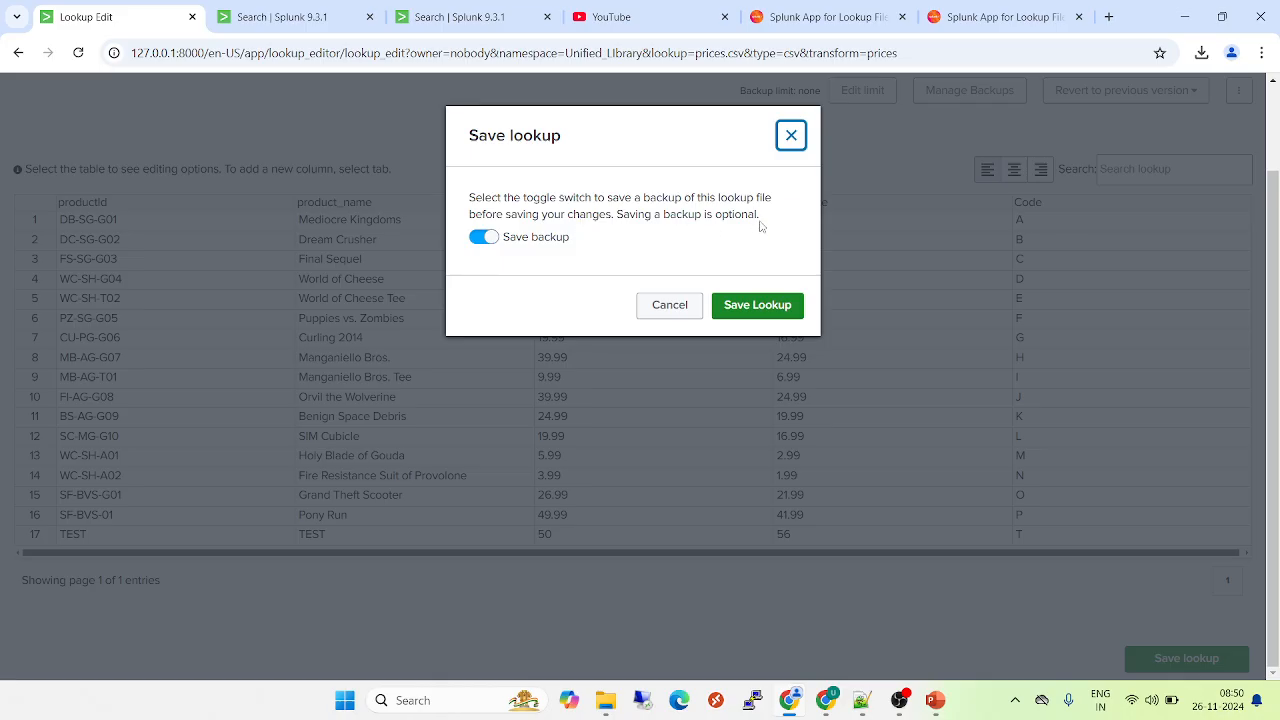
click(747, 310)
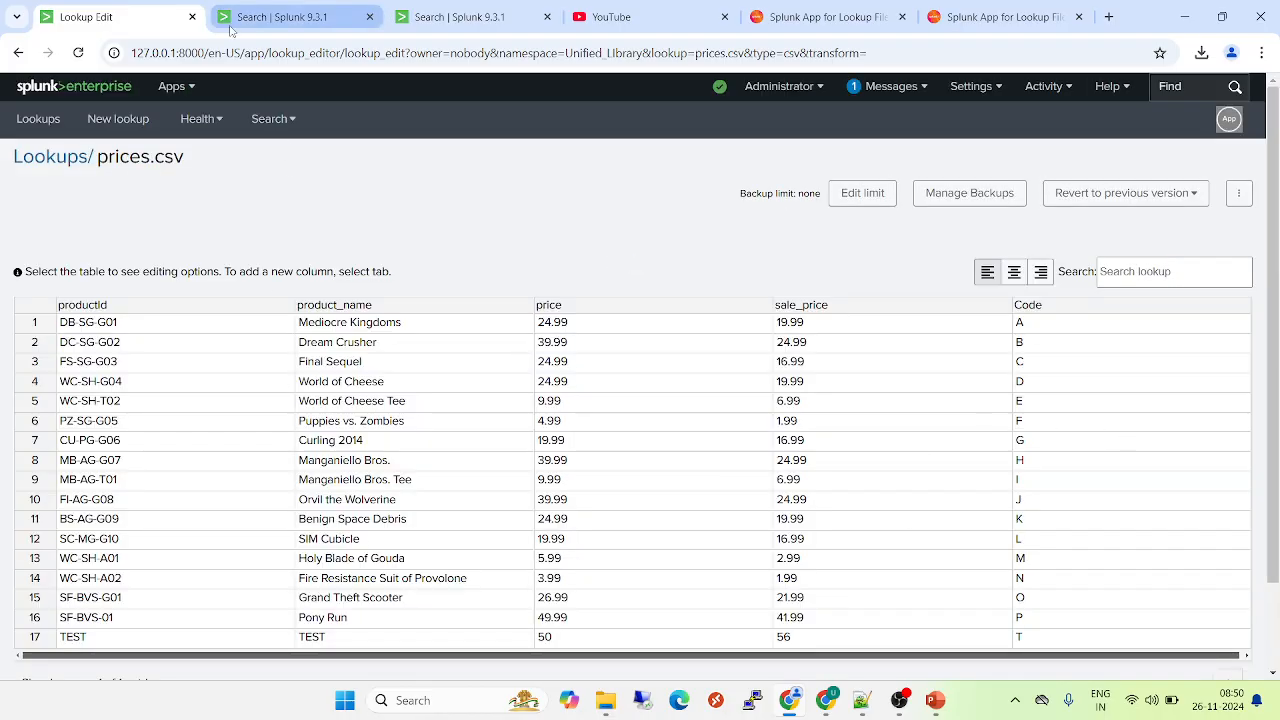
- Rerun the inputlookup search on prices.csv and check its results for the added TEST row
click(290, 18)
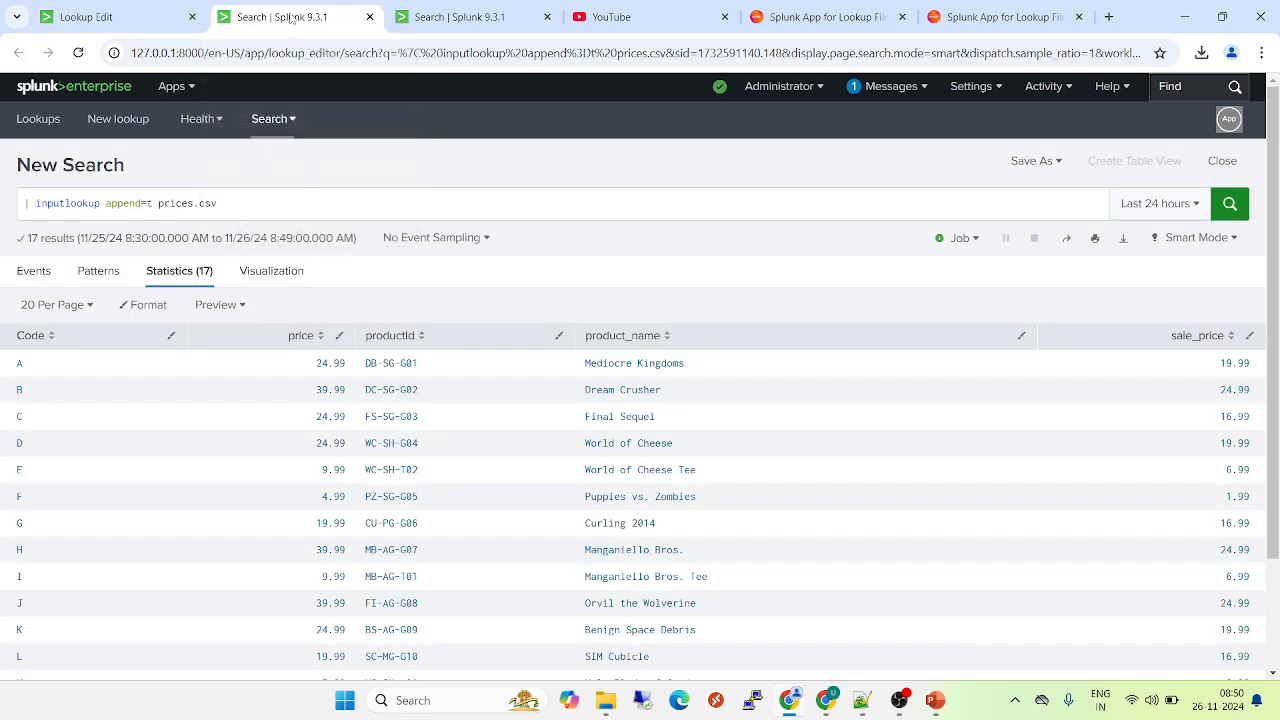
click(1230, 205)
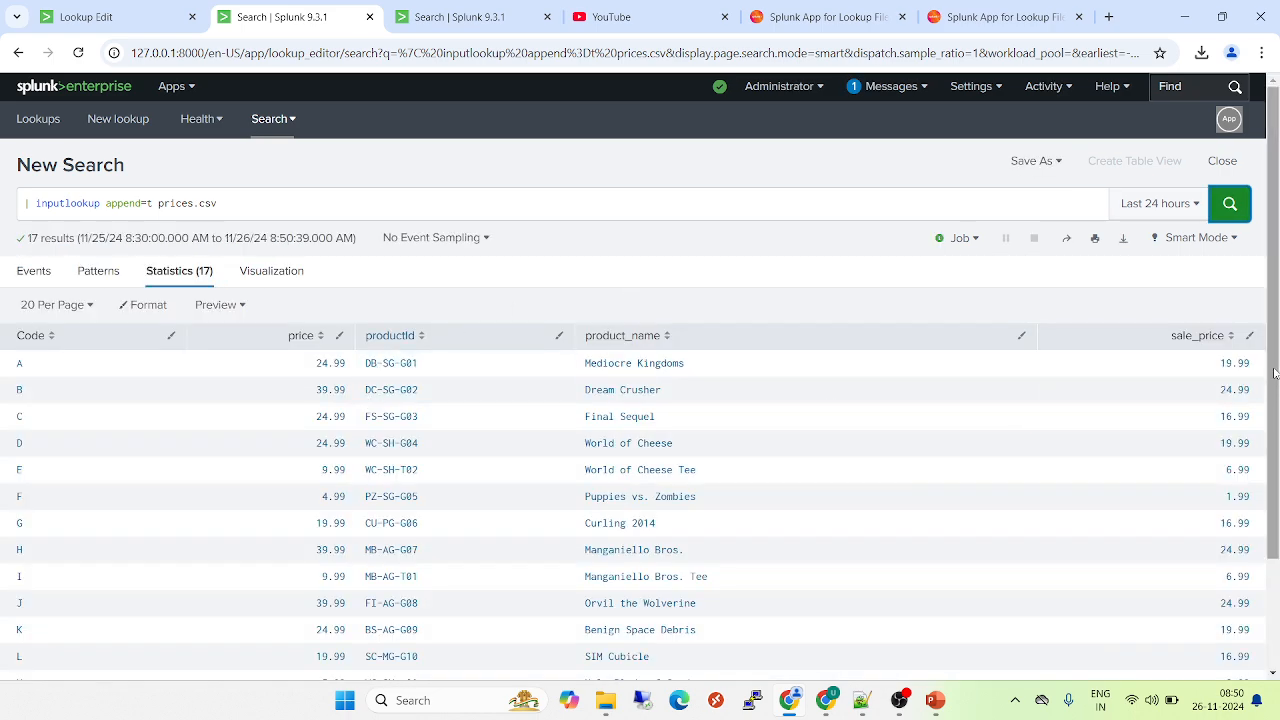
scroll(1274, 373, down, 2)
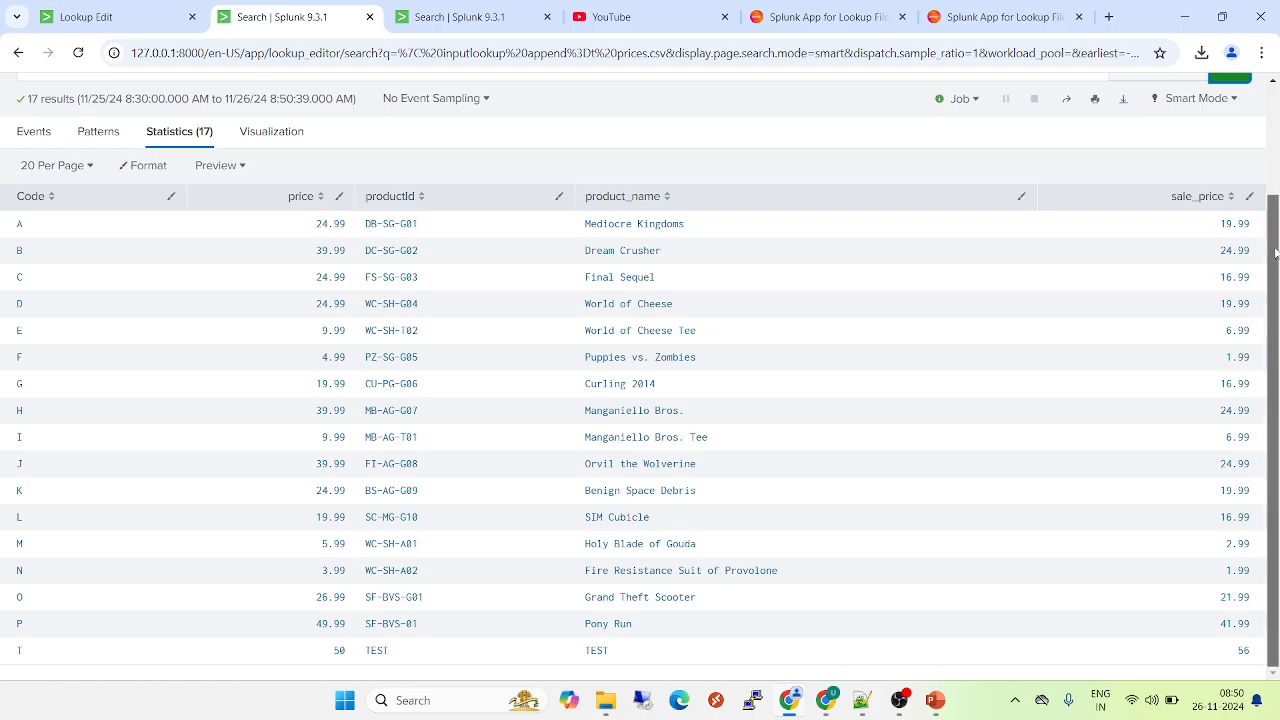
scroll(1276, 240, up, 3)
click(1232, 214)
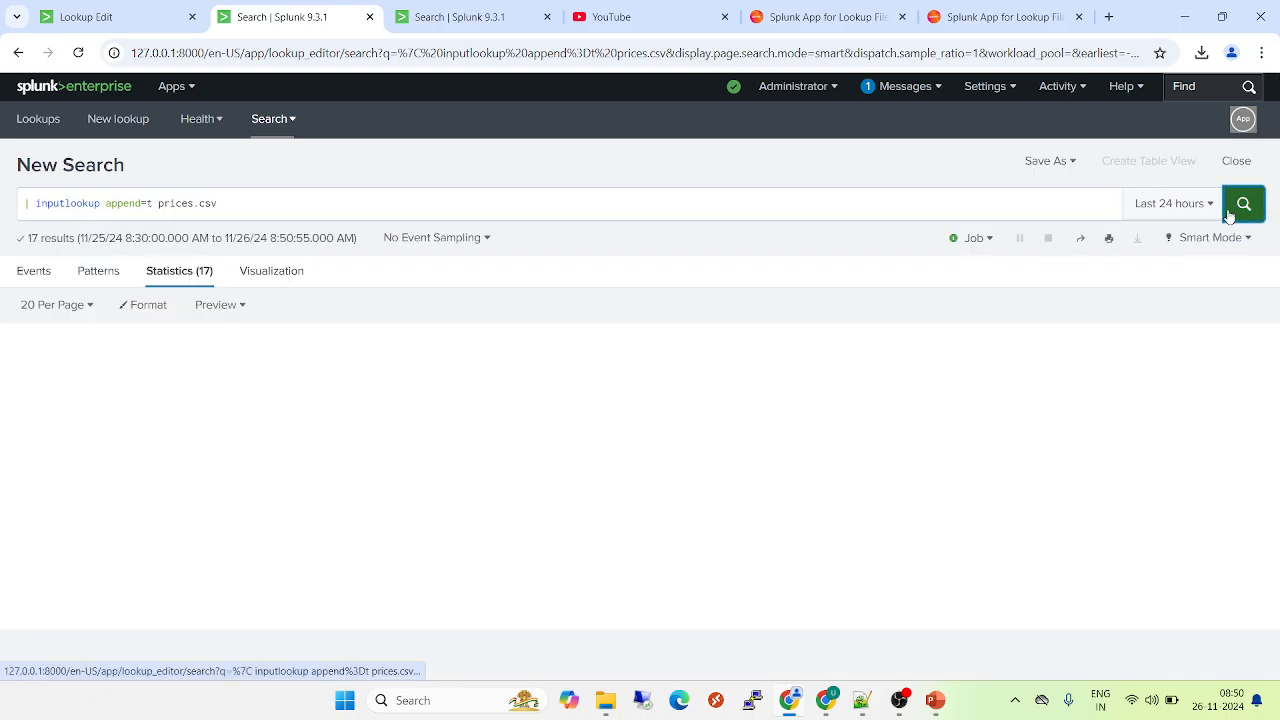
- Return to the prices.csv editor and open the productId cells of rows 1 and 2 and the Dream Crusher product name for editing
click(120, 17)
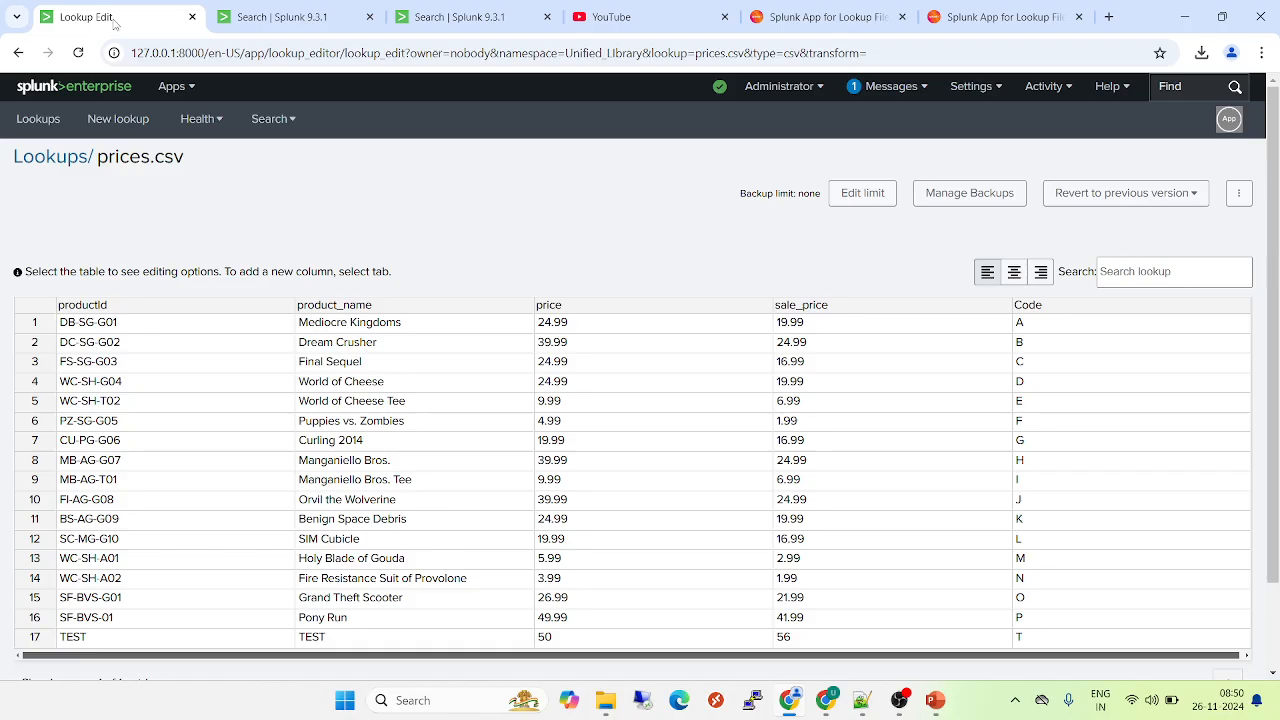
double_click(117, 328)
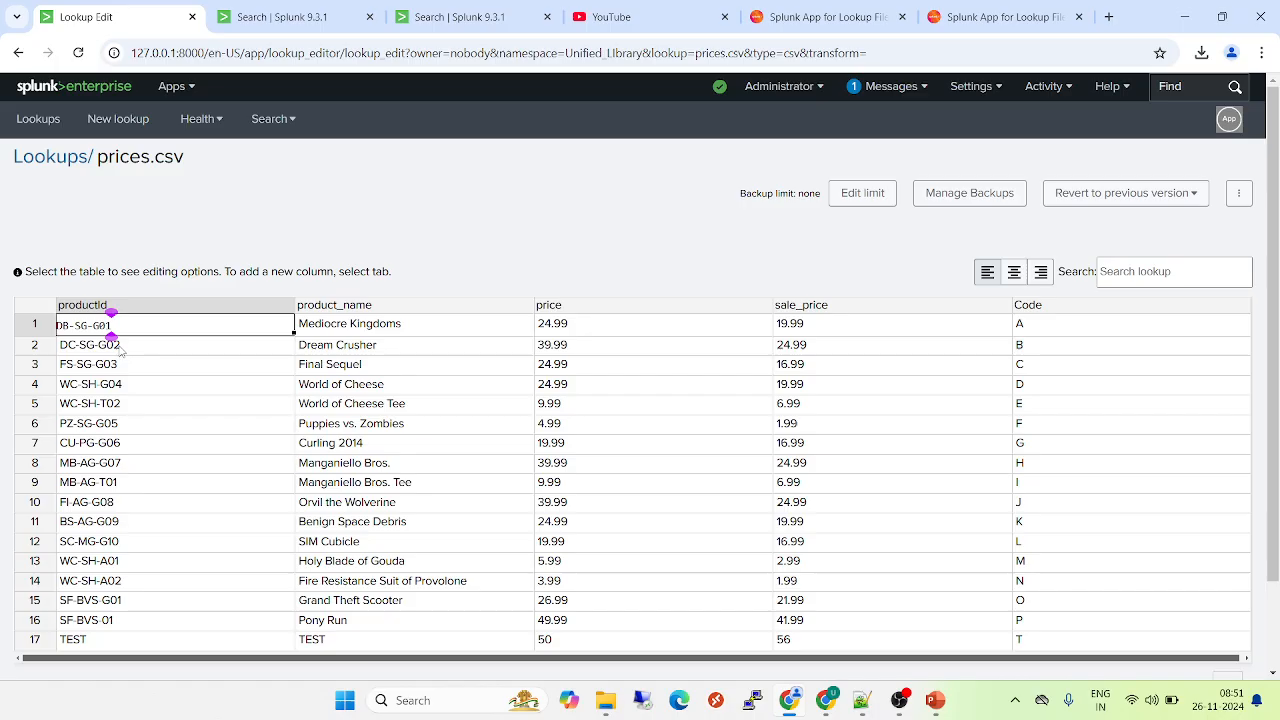
double_click(120, 346)
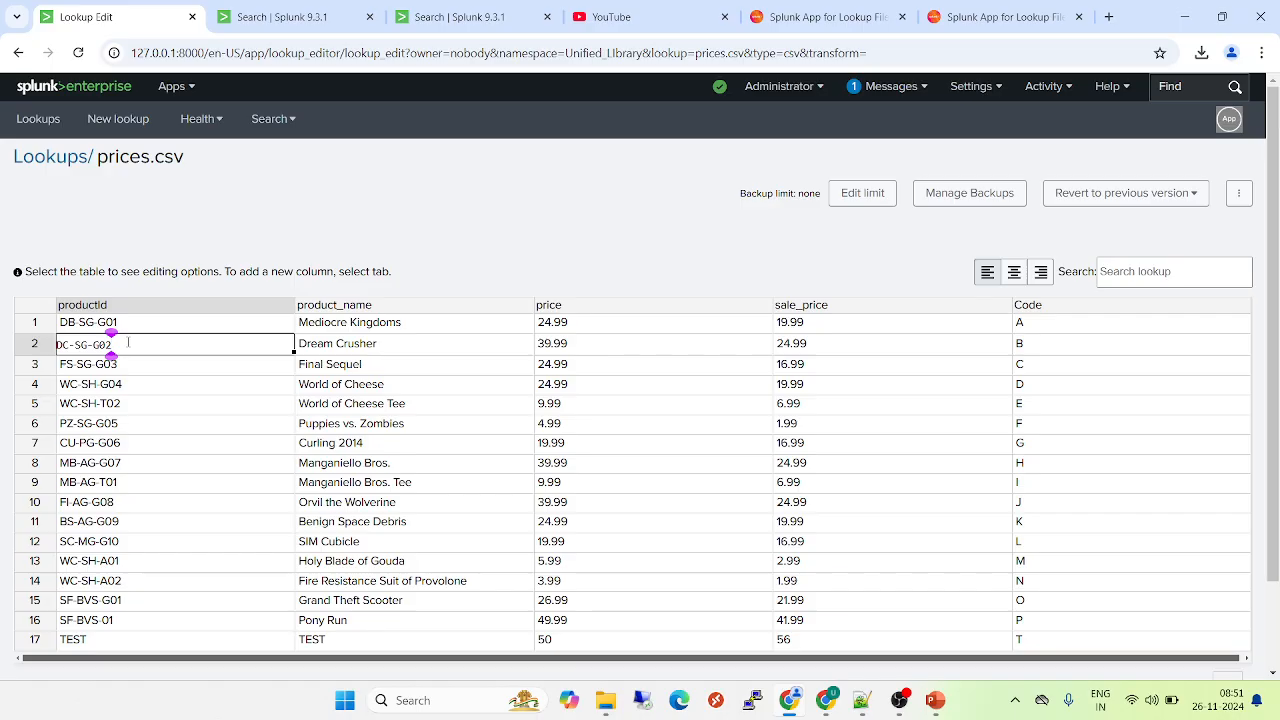
double_click(368, 350)
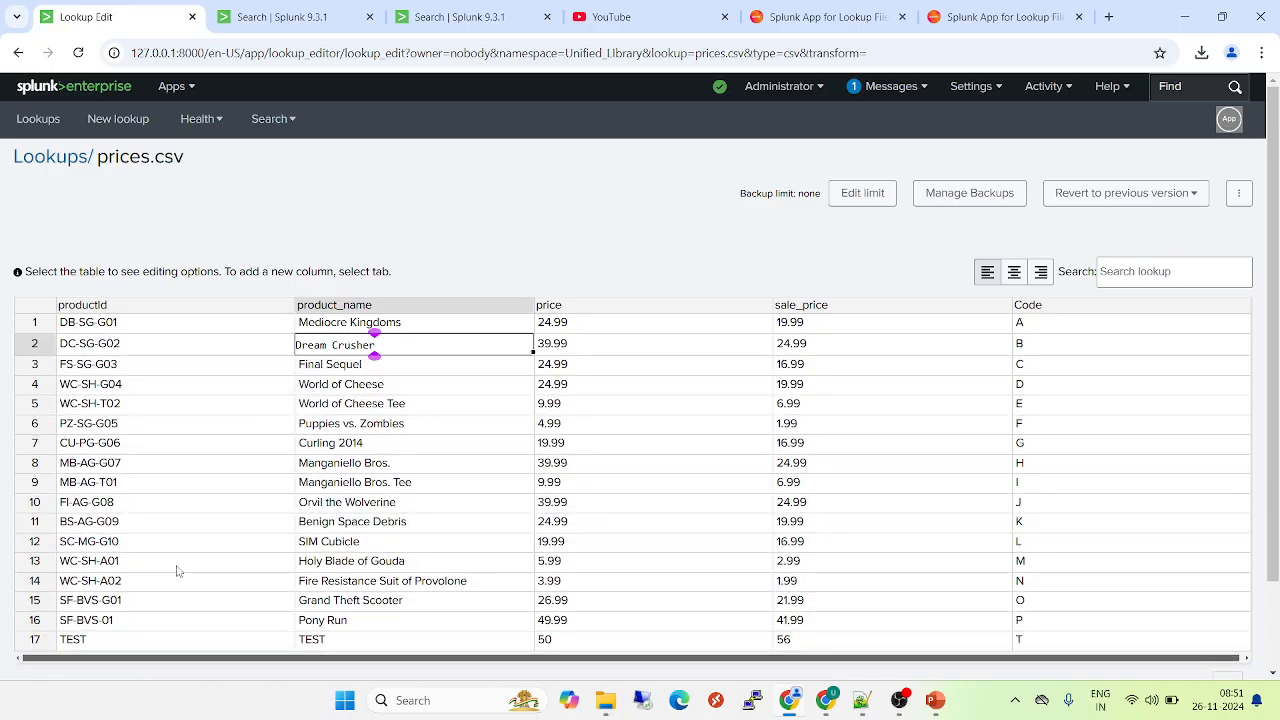
- Examine the row options available for the TEST row and the column options available for sale_price
click(136, 617)
click(127, 644)
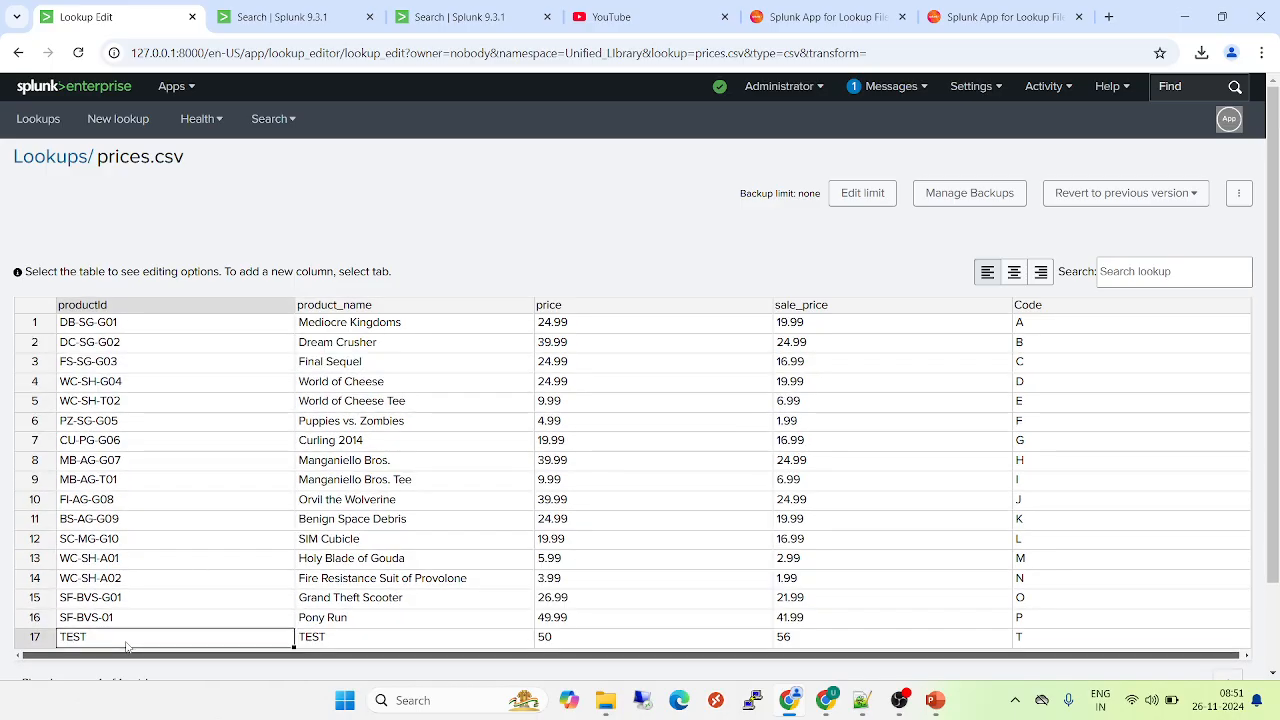
right_click(127, 646)
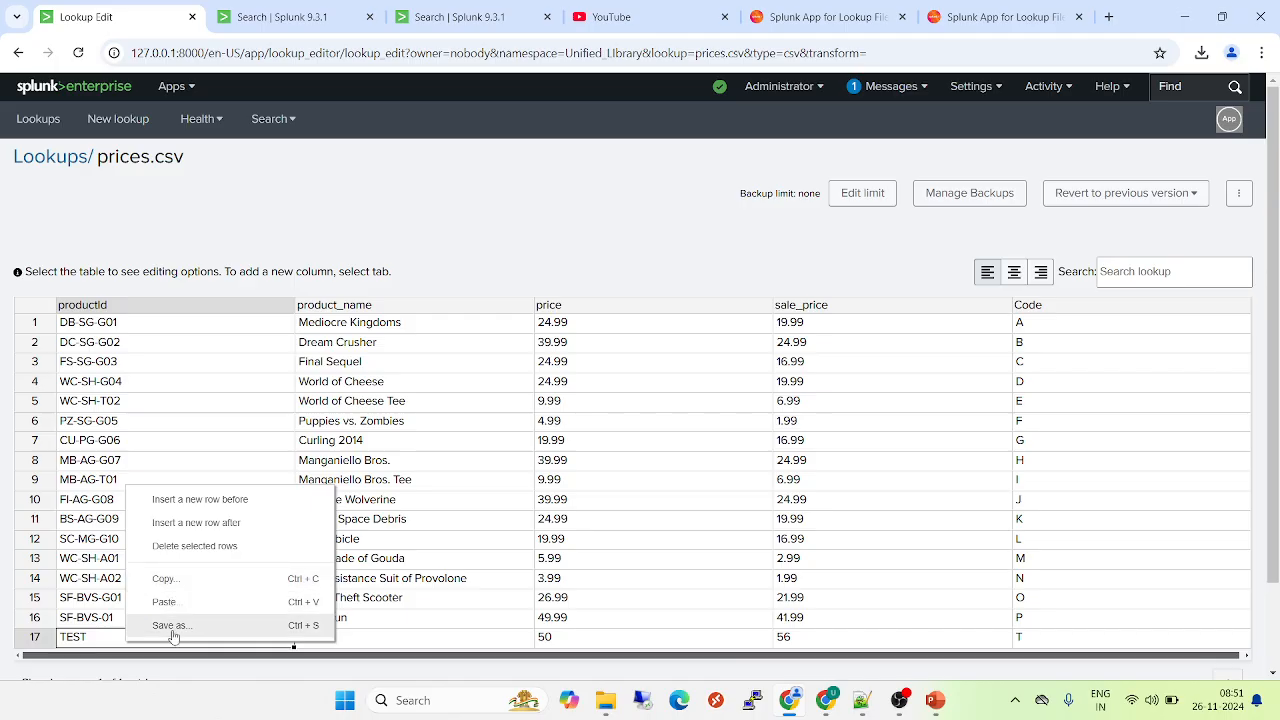
click(872, 313)
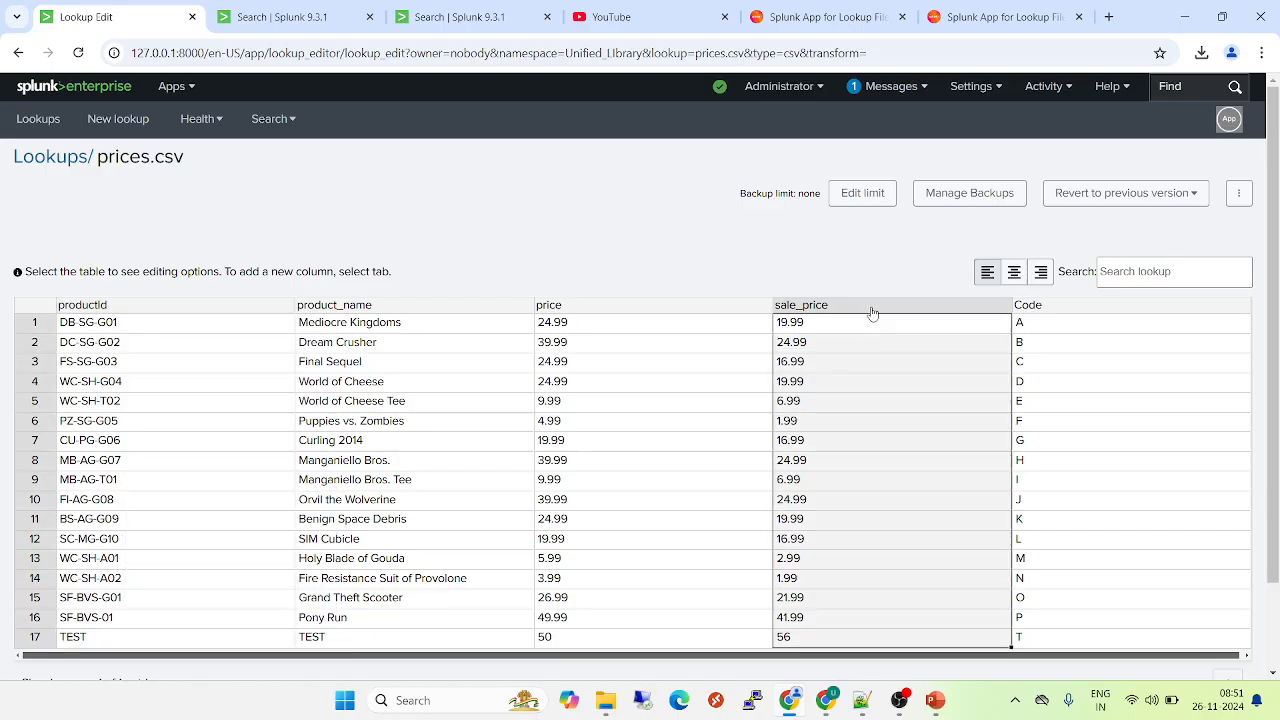
right_click(872, 313)
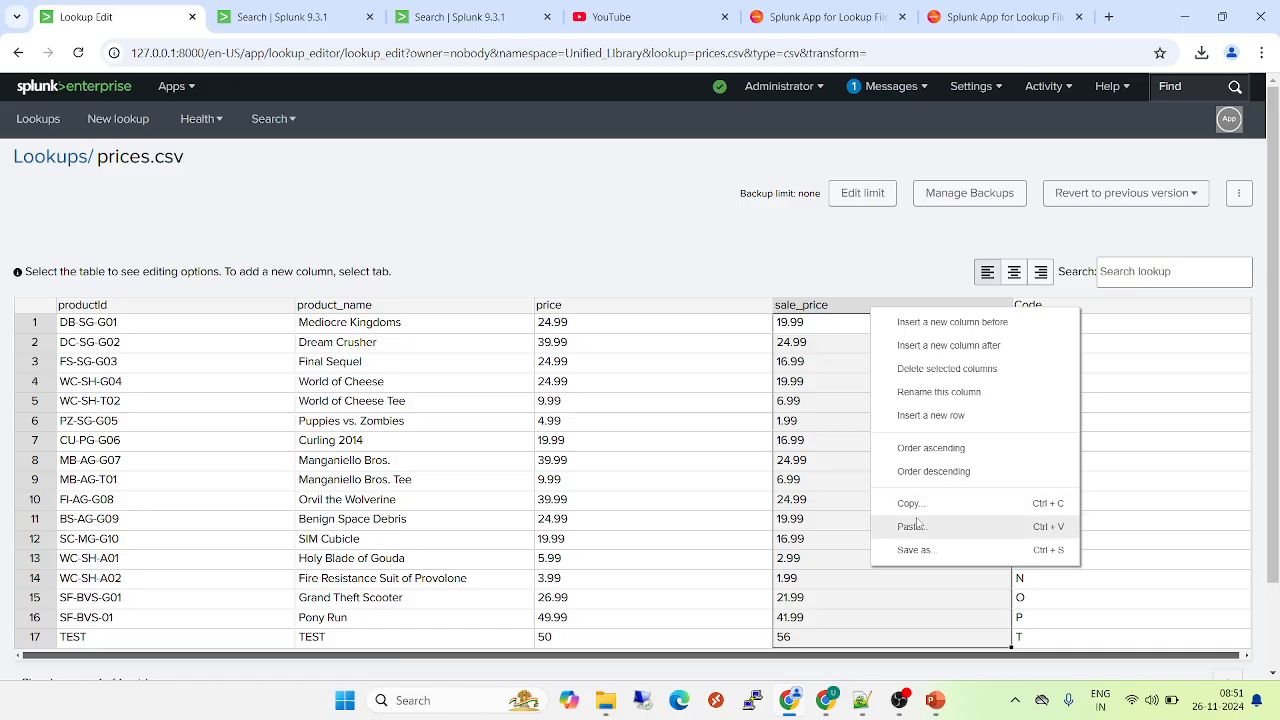
click(811, 247)
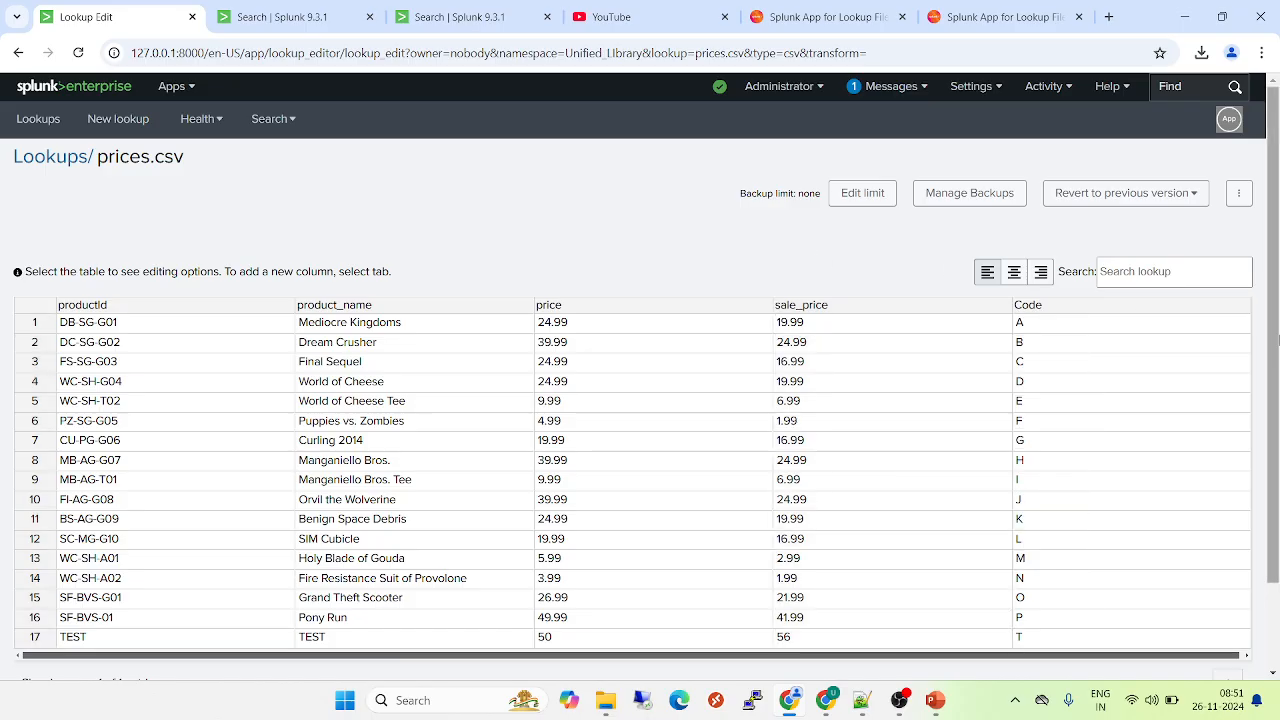
scroll(1273, 410, down, 2)
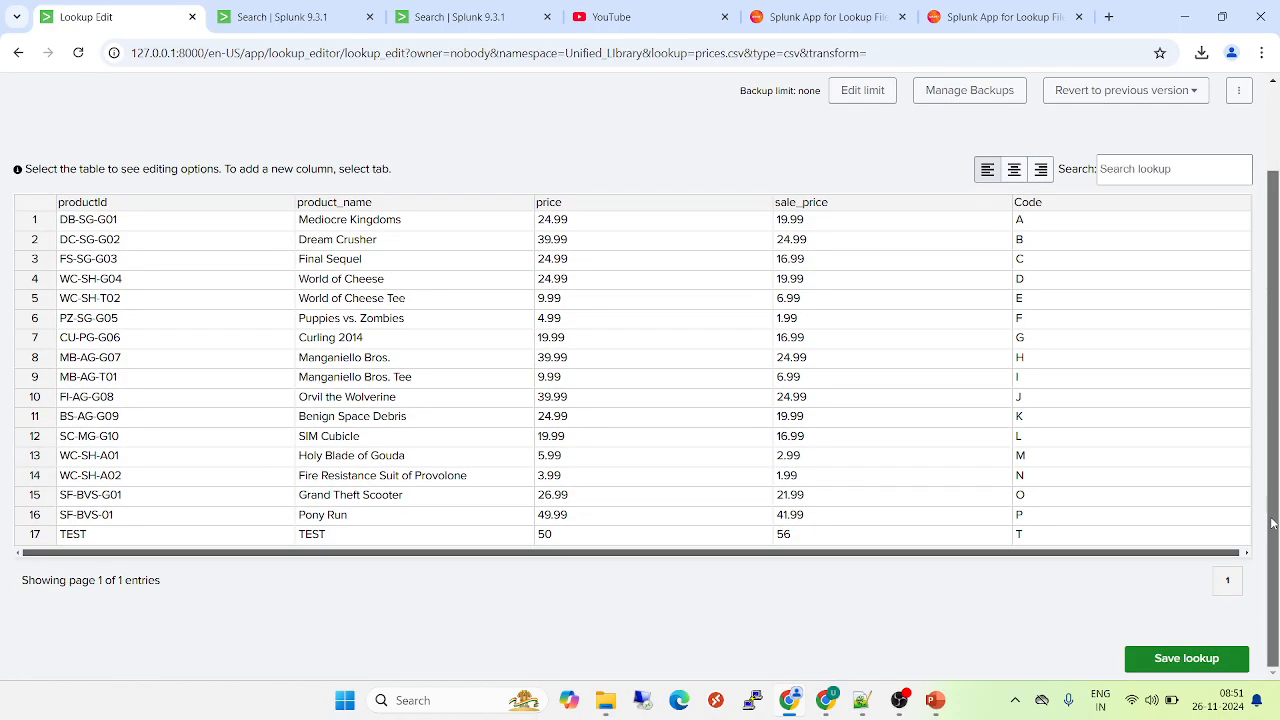
scroll(1275, 380, up, 2)
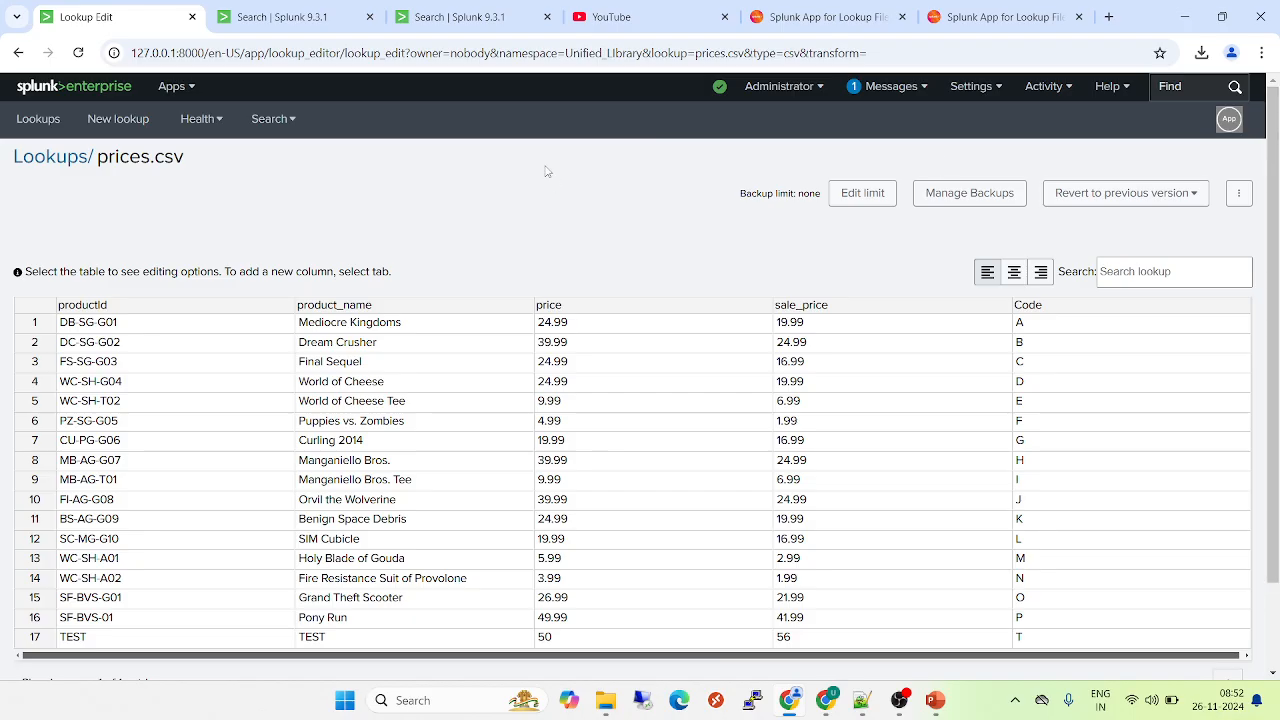
click(172, 90)
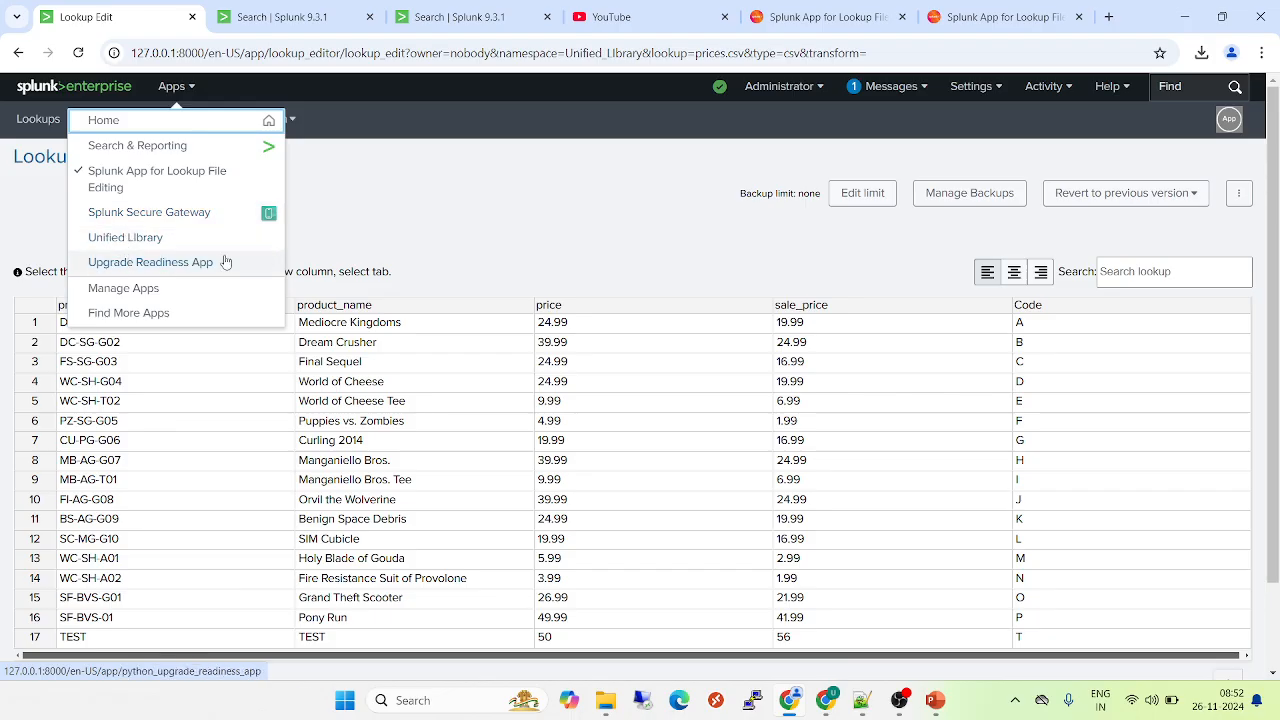
click(449, 218)
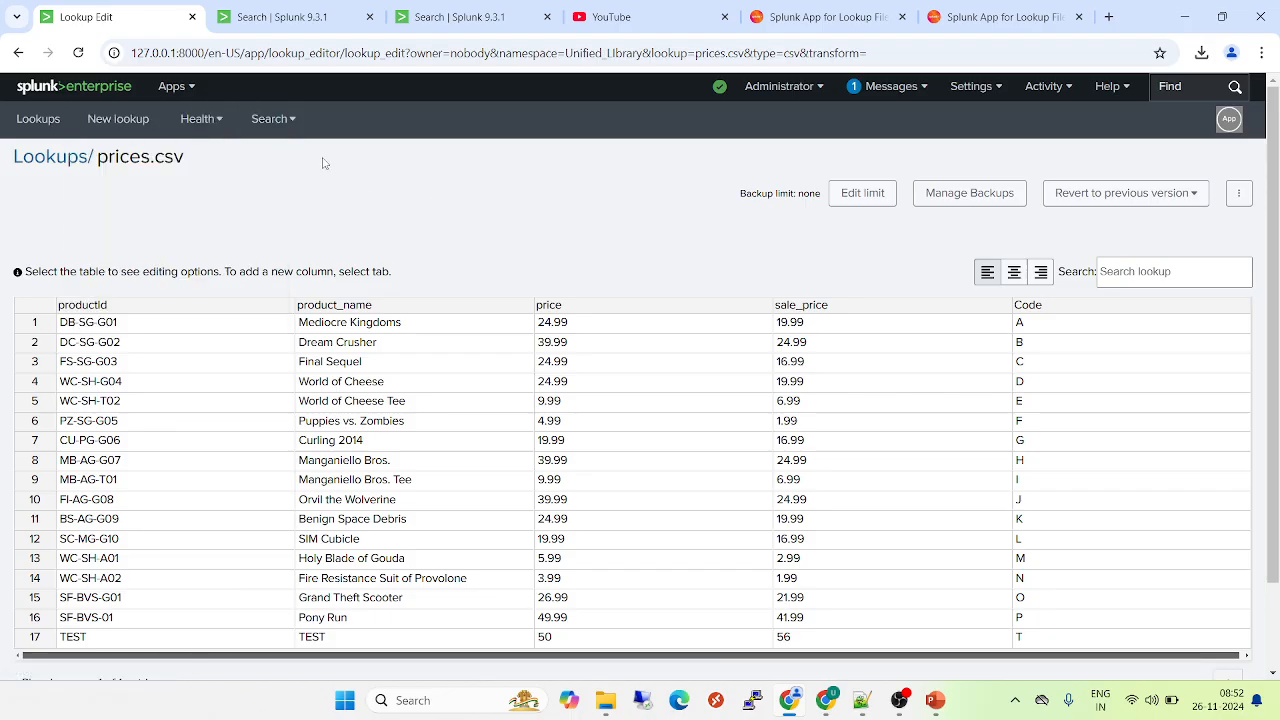
- Return the editor to its lookup list, and display the lookup table files from Splunk's settings in the search tab
click(52, 163)
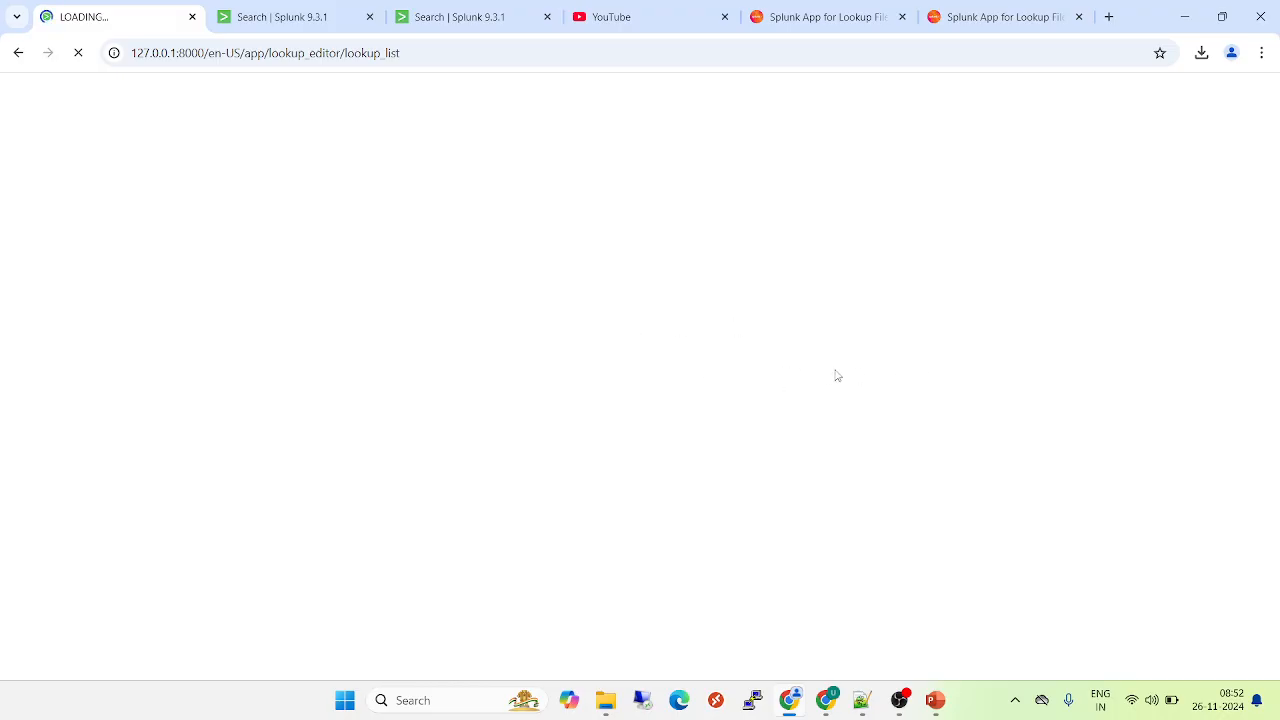
click(296, 18)
click(967, 88)
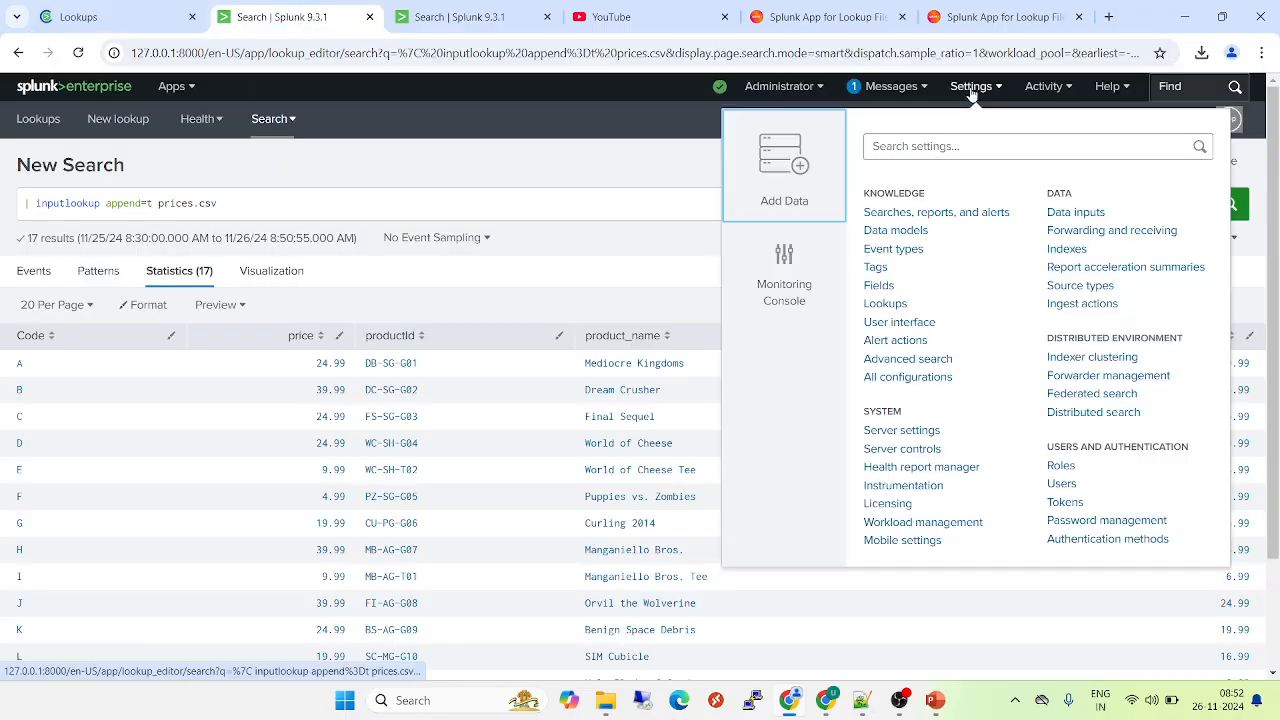
click(897, 314)
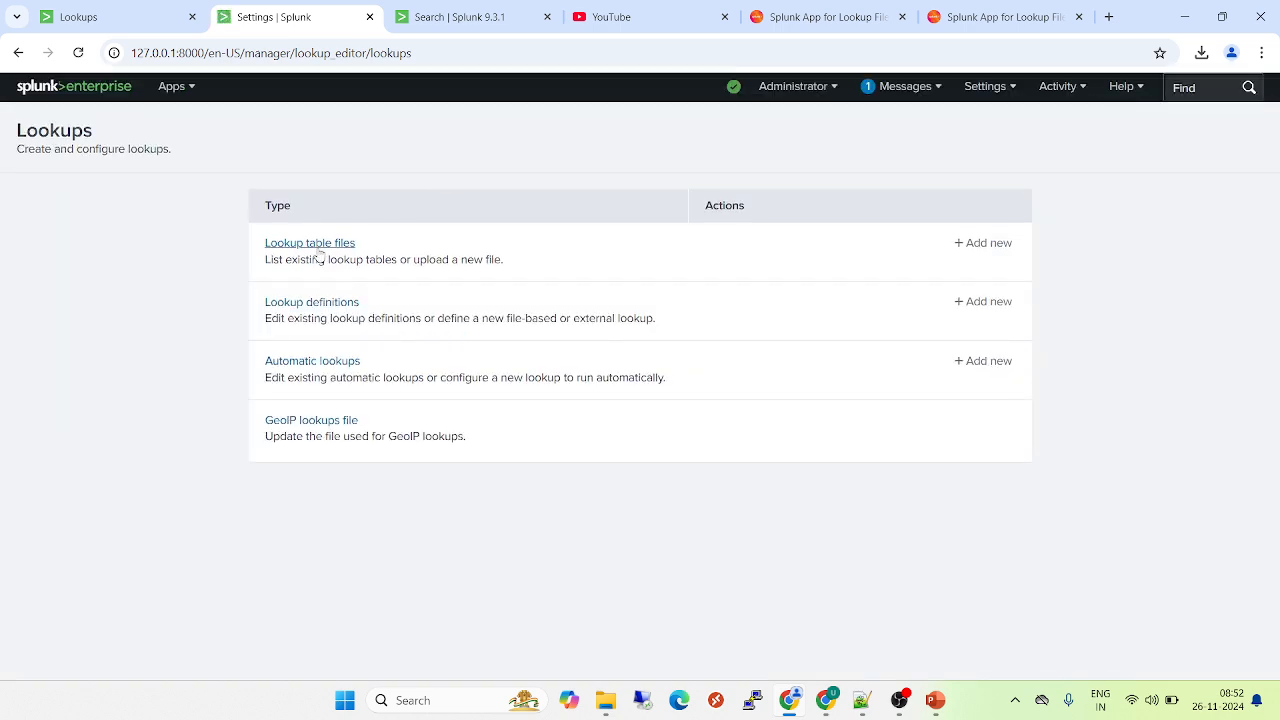
click(312, 246)
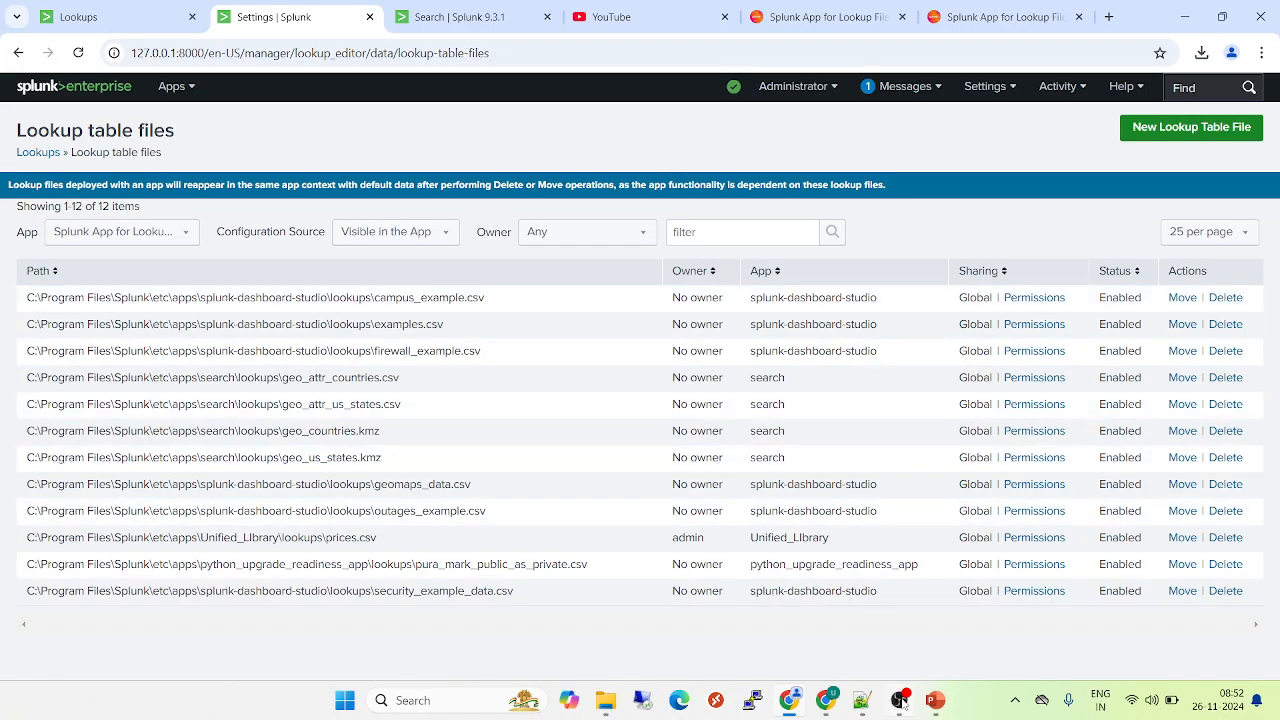
mouse_move(899, 707)
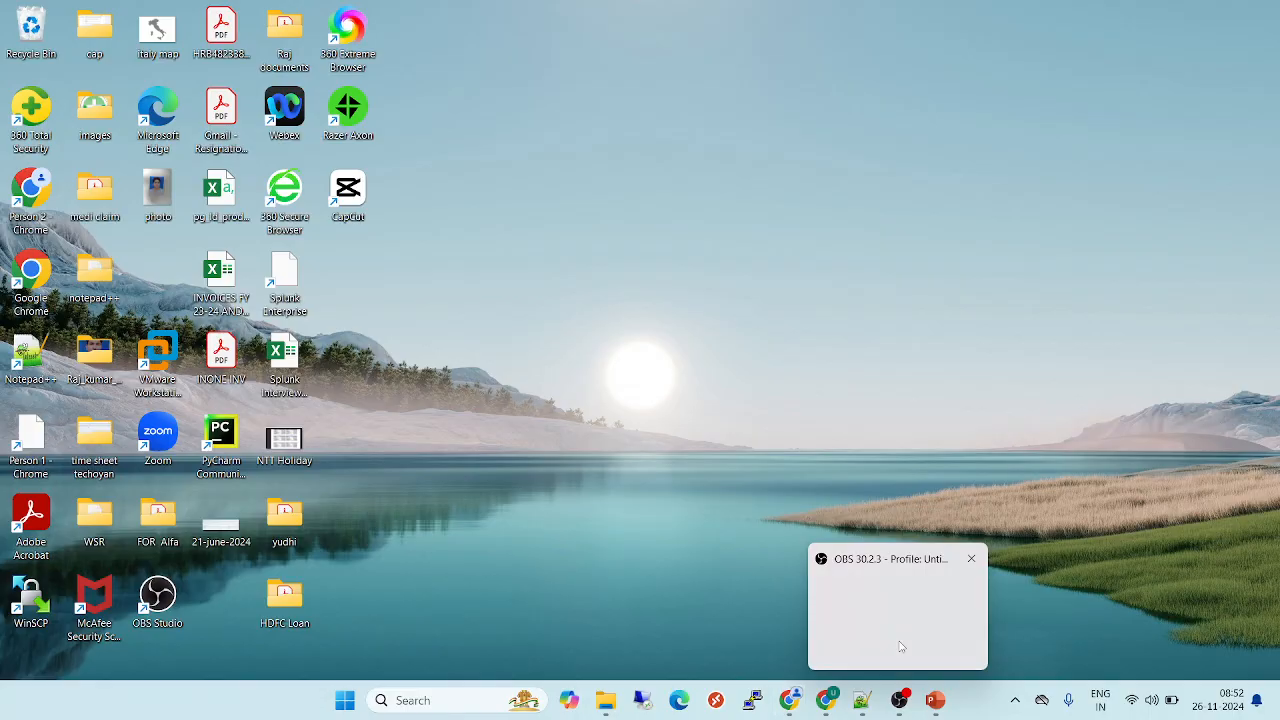